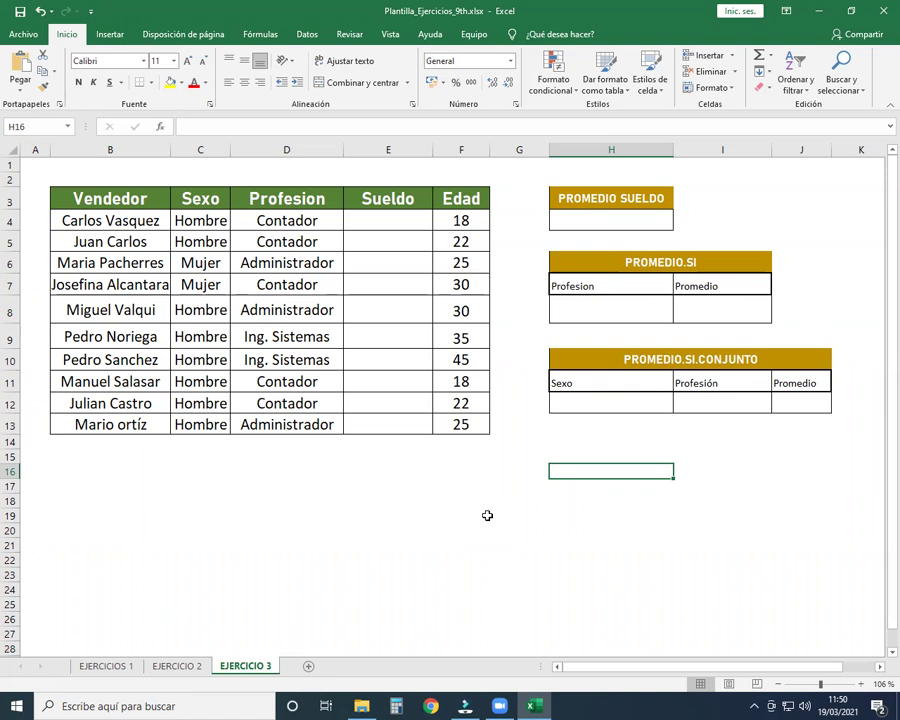
left_click(388, 224)
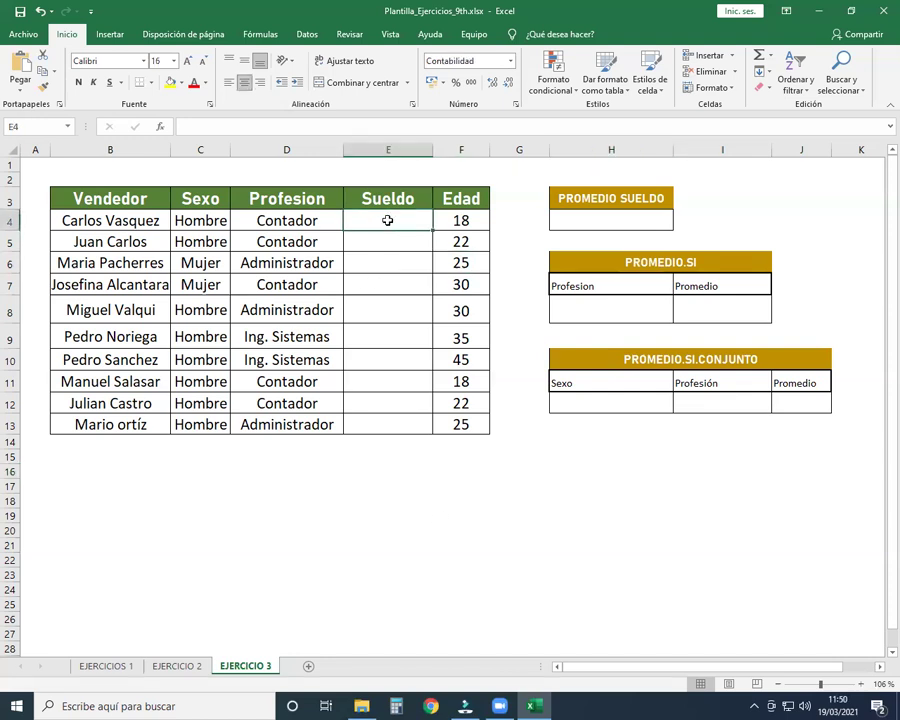
left_click_drag(388, 224, 389, 426)
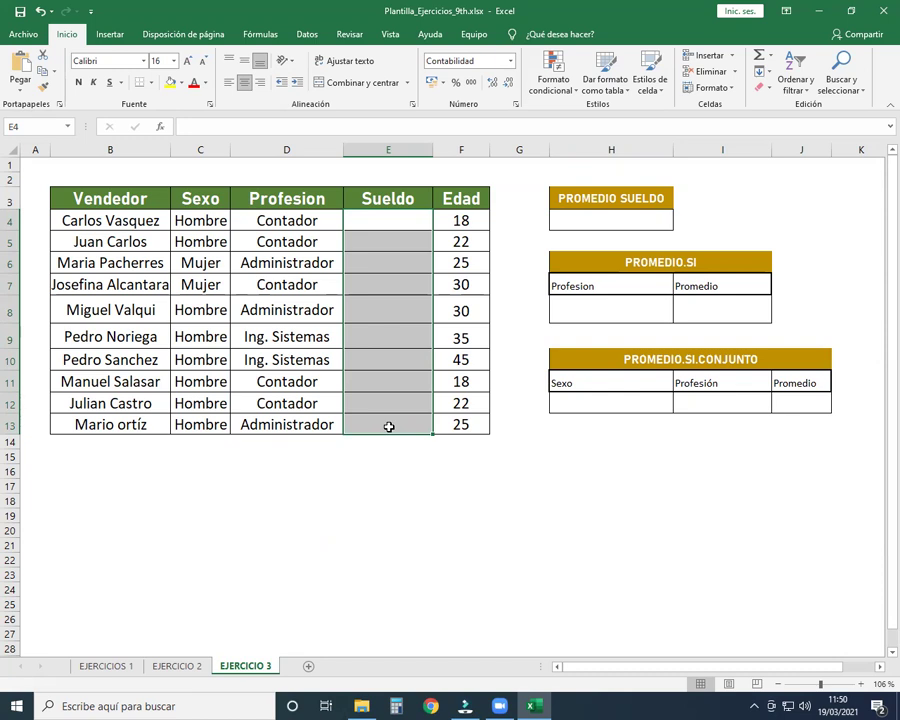
right_click(389, 427)
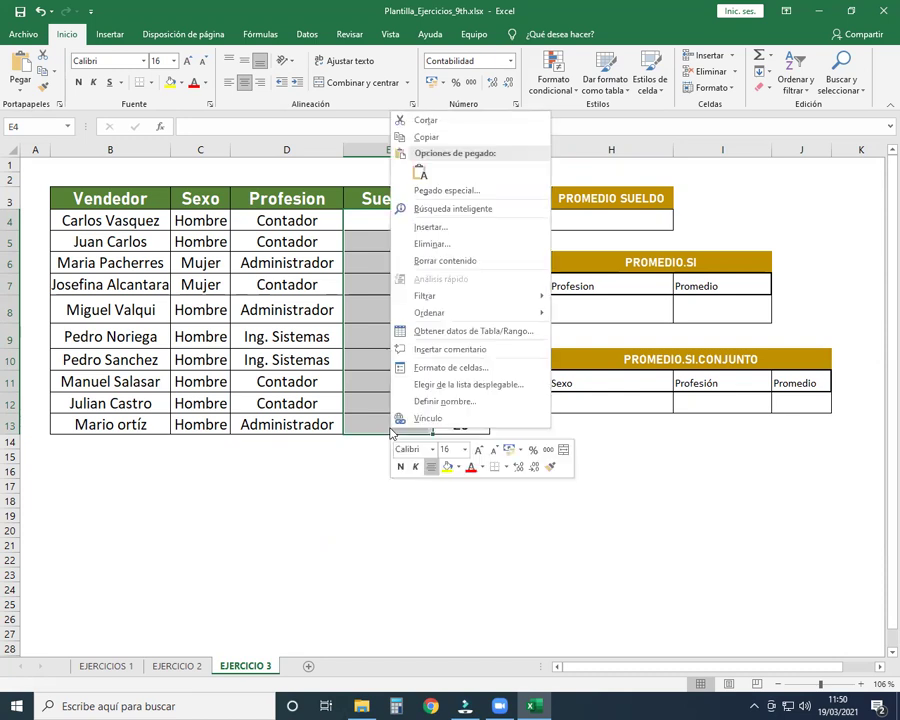
left_click(445, 367)
left_click(422, 302)
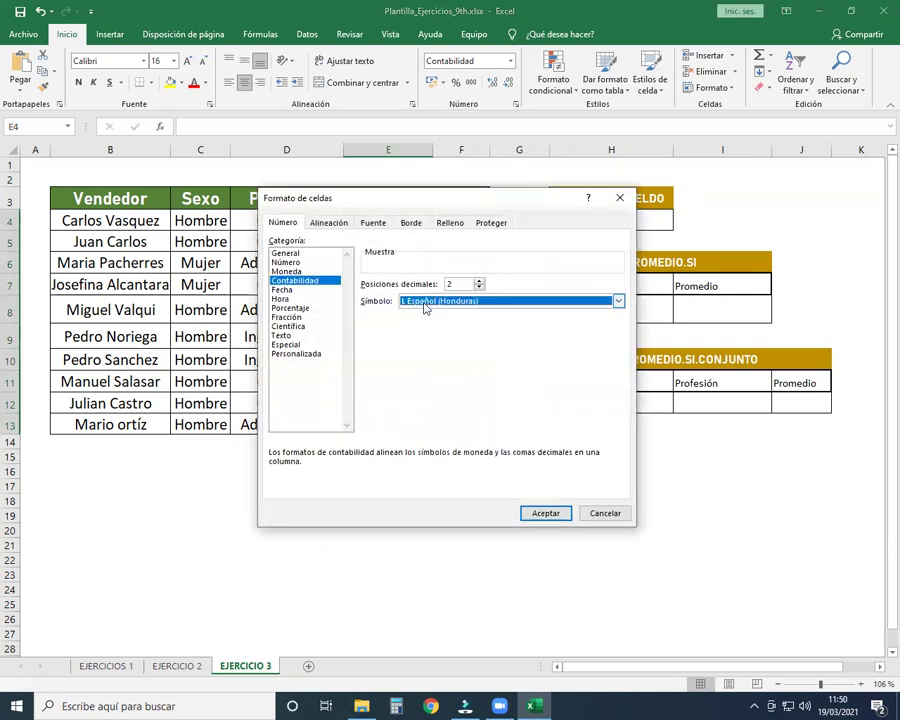
scroll(496, 402, "up", 10)
scroll(498, 402, "up", 6)
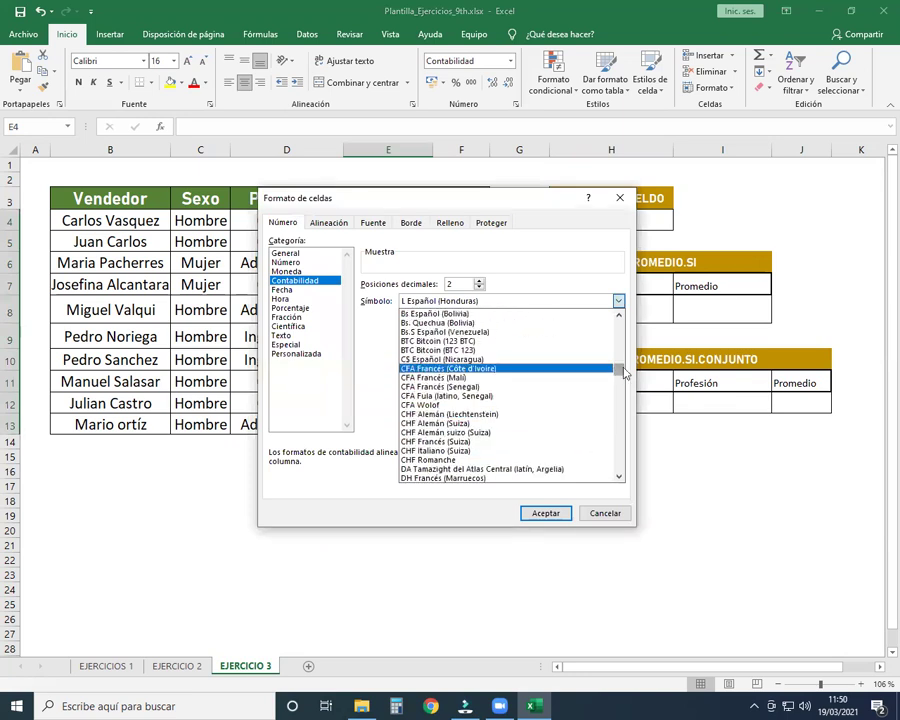
left_click(609, 516)
left_click(607, 514)
Format the Sueldo cells E4:E13 as Contabilidad with two decimal places and the L Español (Honduras) currency symbol.
left_click_drag(376, 220, 380, 424)
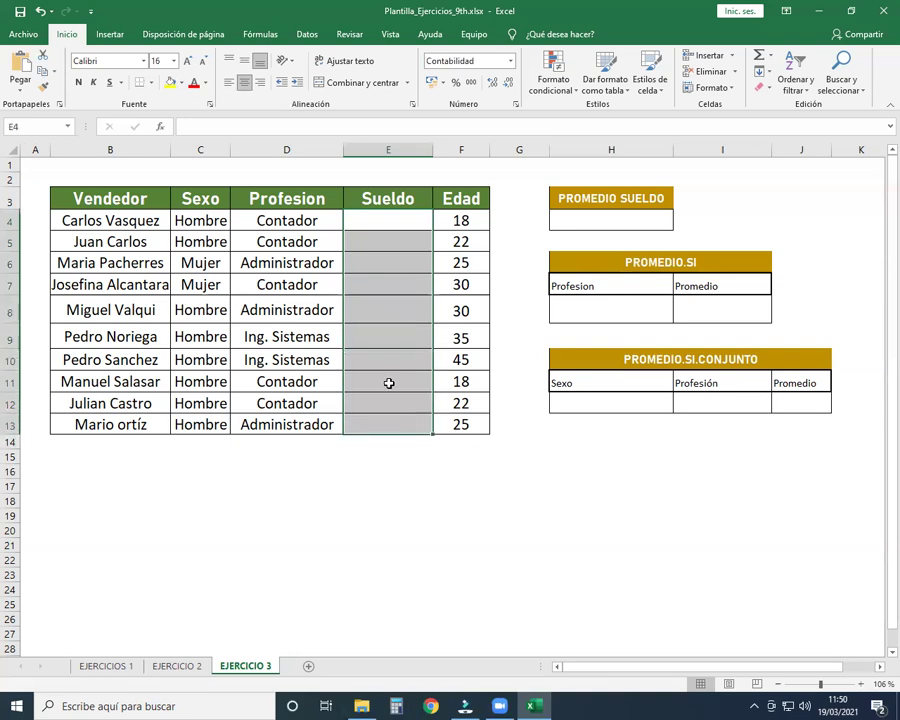
right_click(389, 258)
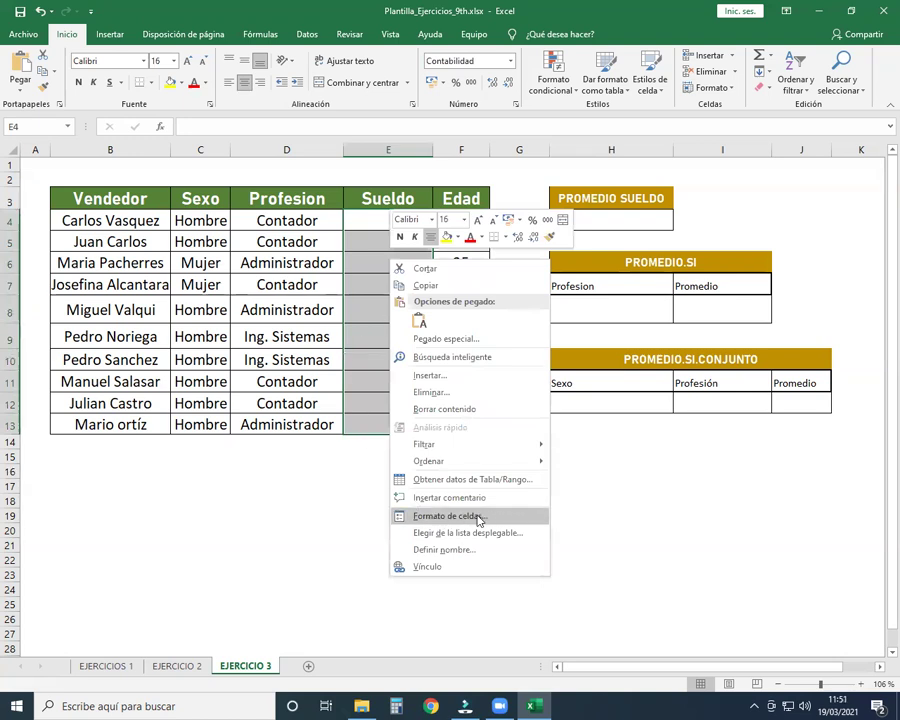
left_click(433, 517)
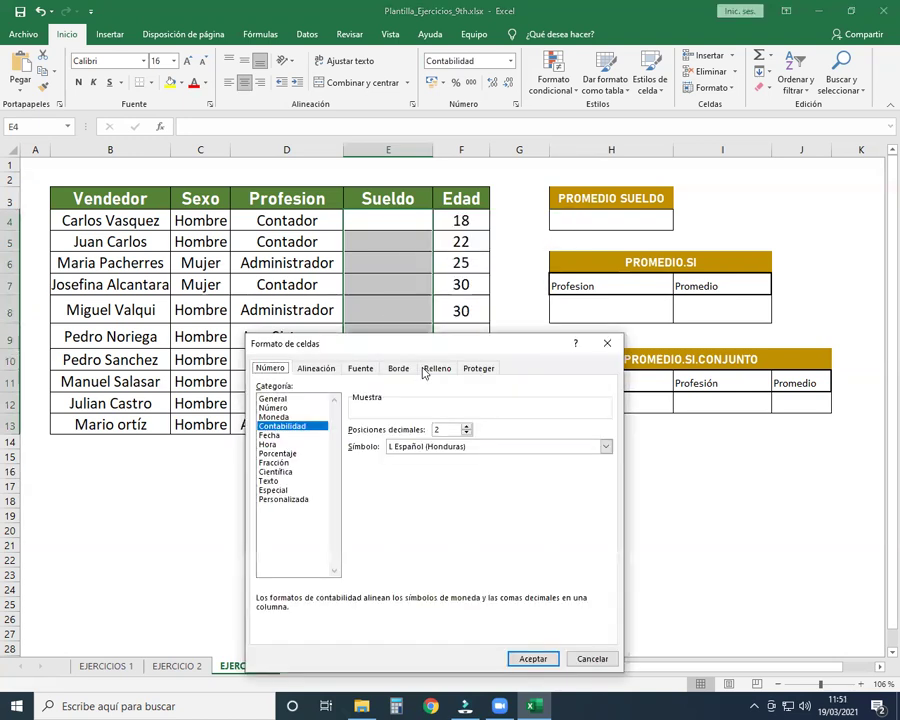
left_click_drag(422, 339, 434, 240)
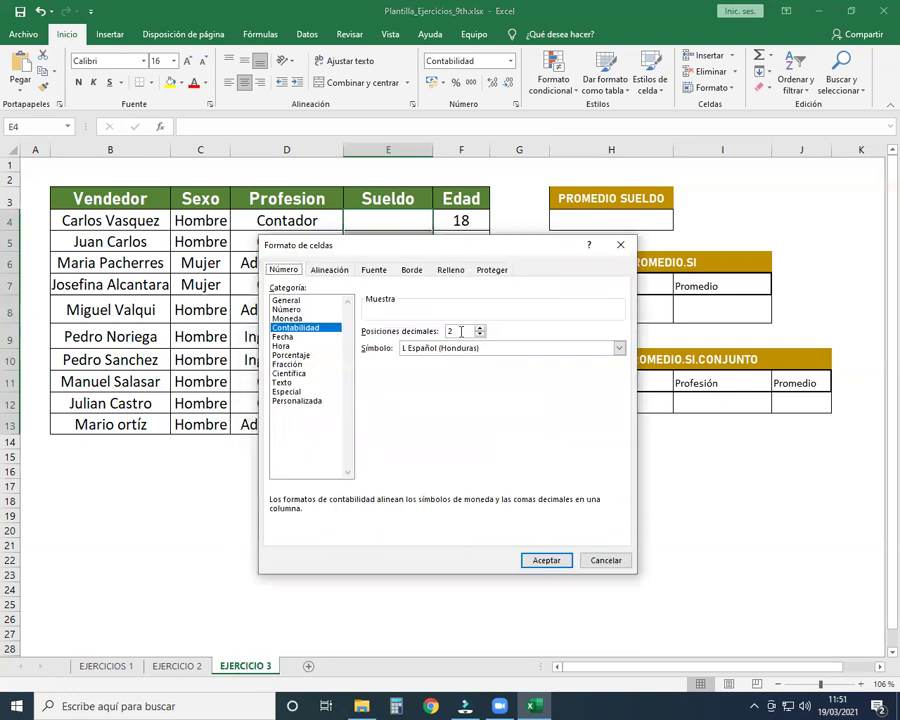
left_click(470, 348)
scroll(510, 431, "up", 12)
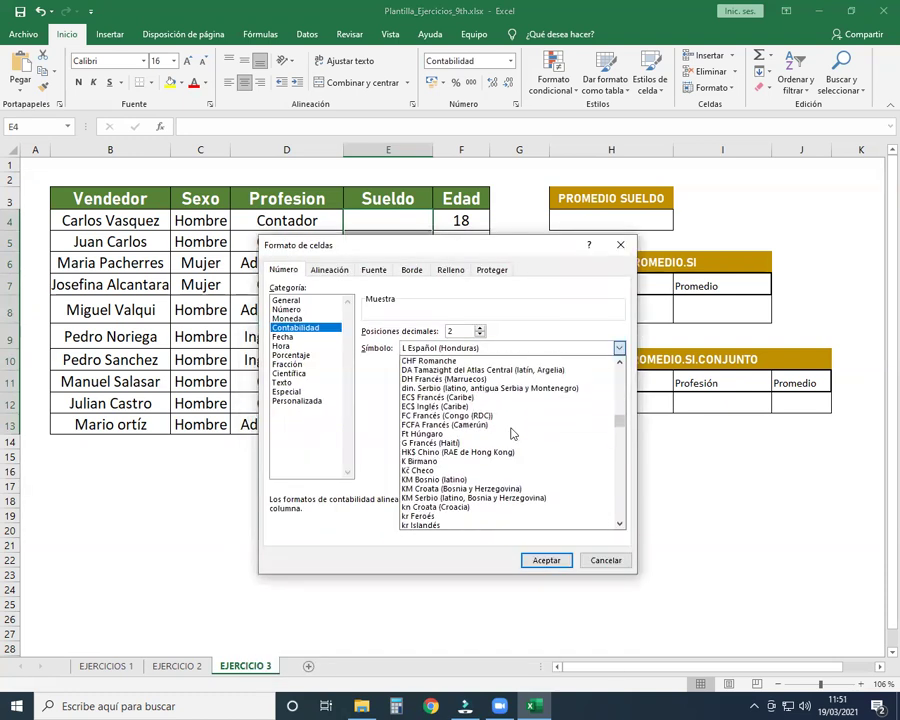
scroll(510, 431, "up", 10)
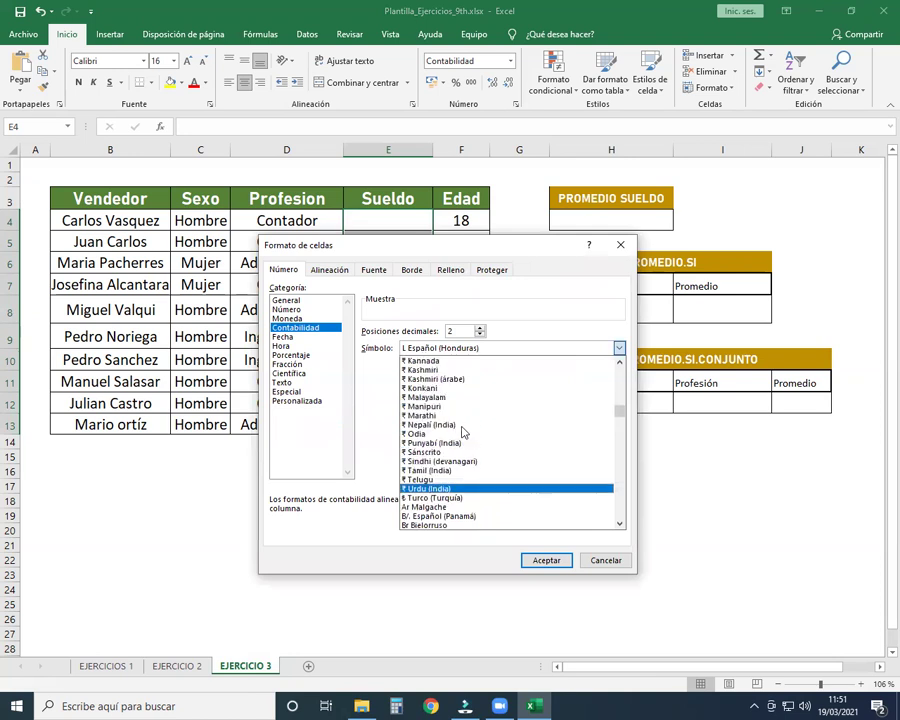
left_click_drag(620, 408, 620, 366)
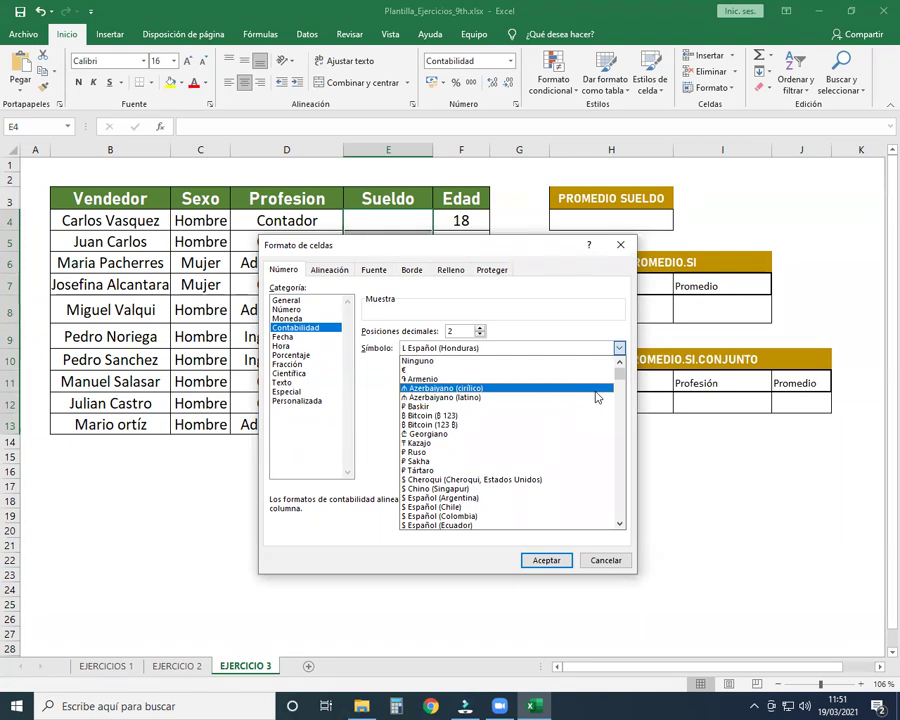
scroll(596, 398, "down", 5)
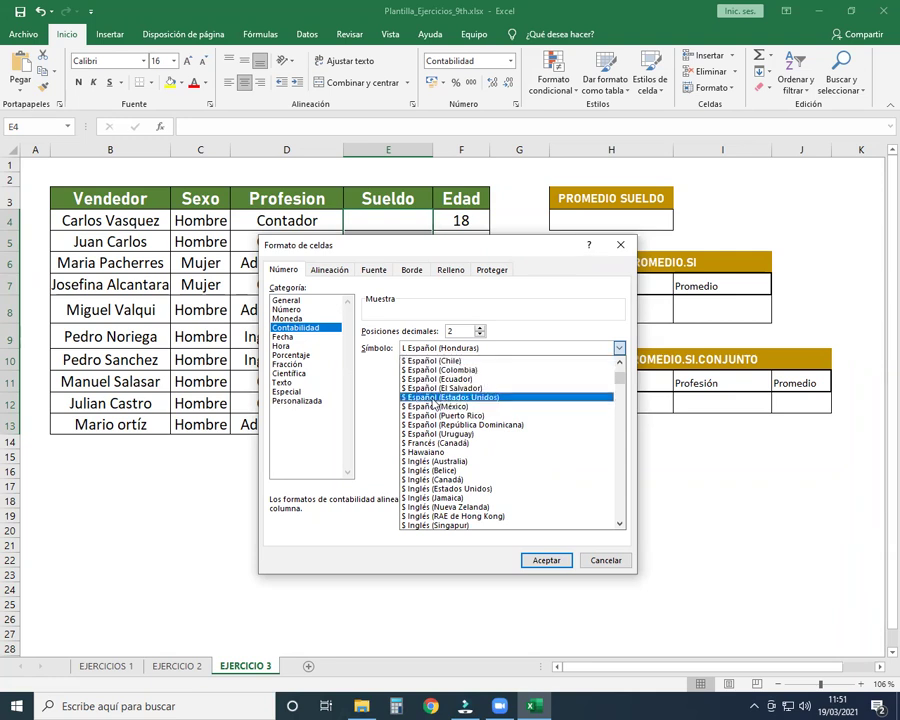
scroll(433, 405, "down", 2)
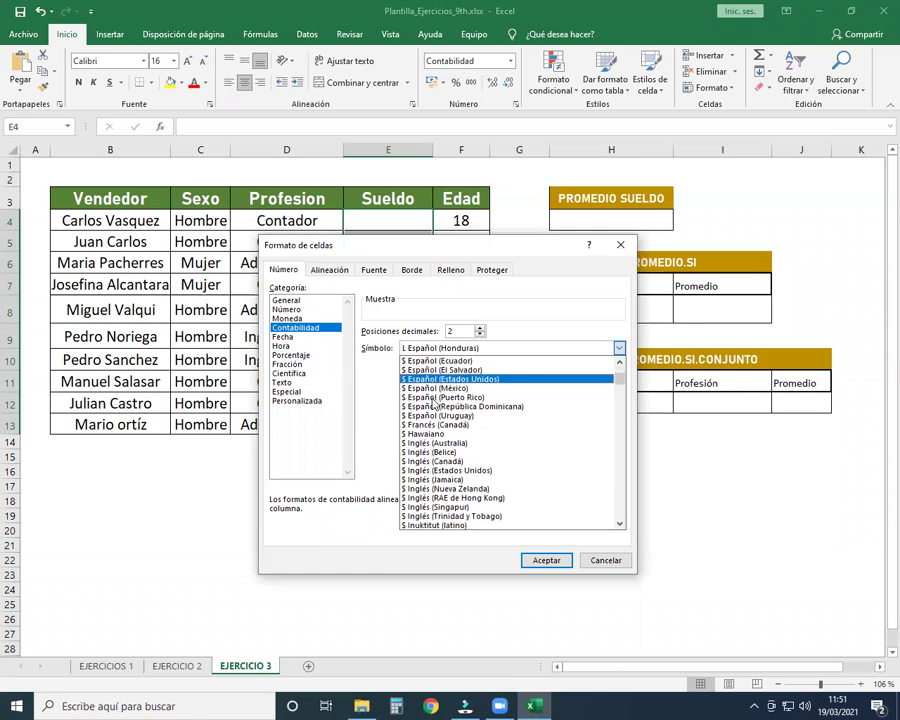
scroll(430, 450, "down", 1)
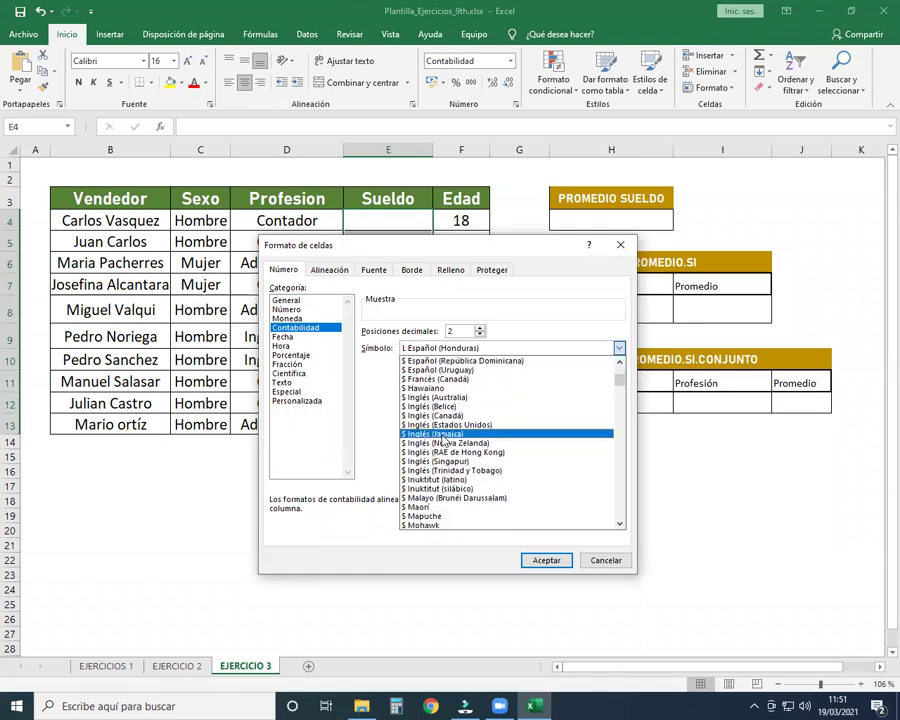
scroll(430, 443, "down", 3)
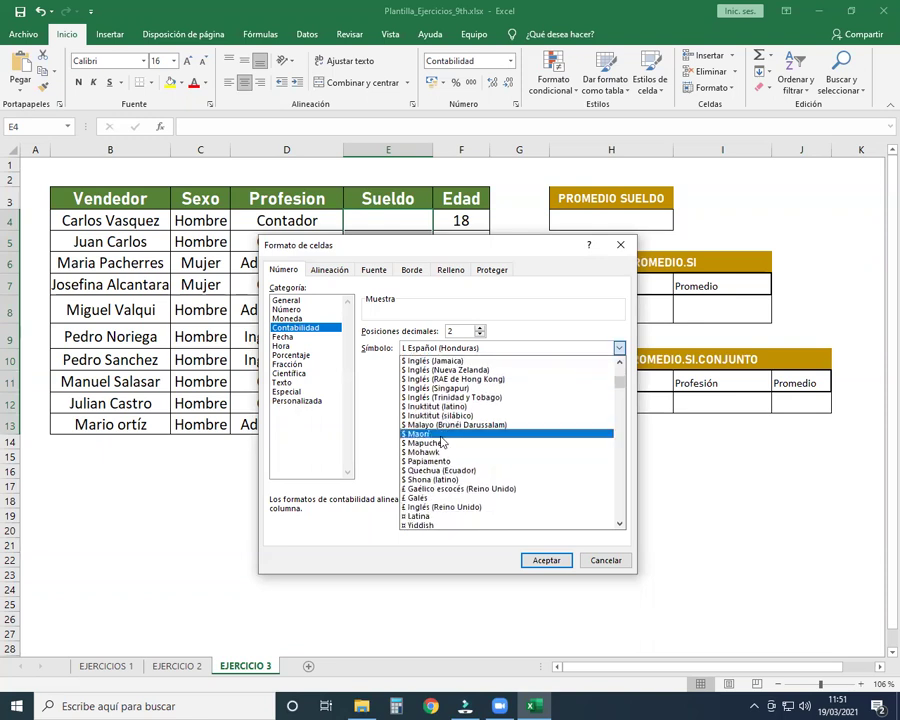
scroll(440, 442, "down", 1)
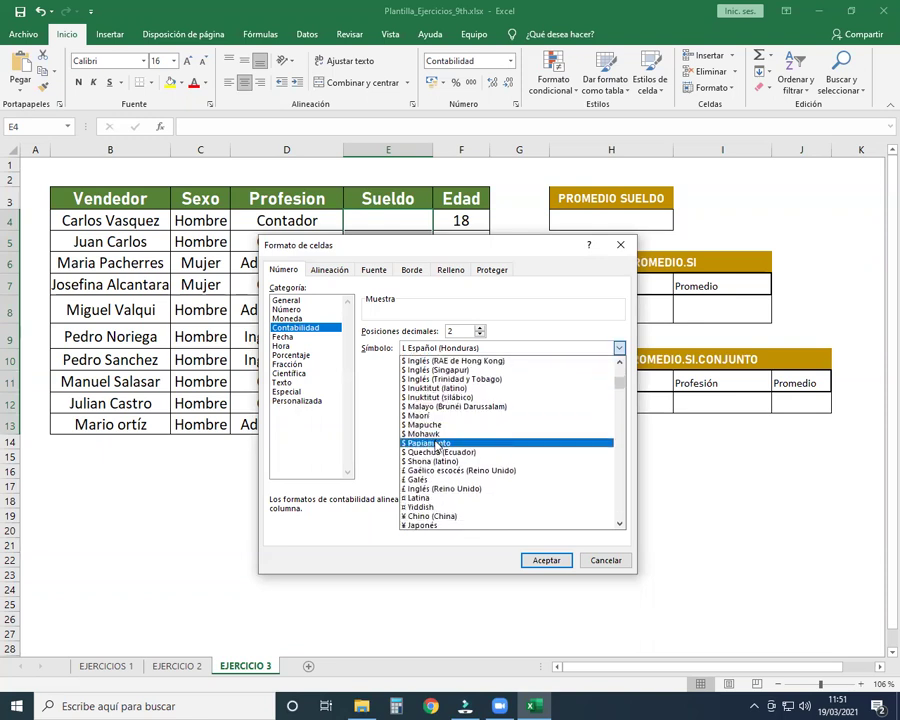
scroll(438, 441, "down", 2)
scroll(436, 438, "down", 10)
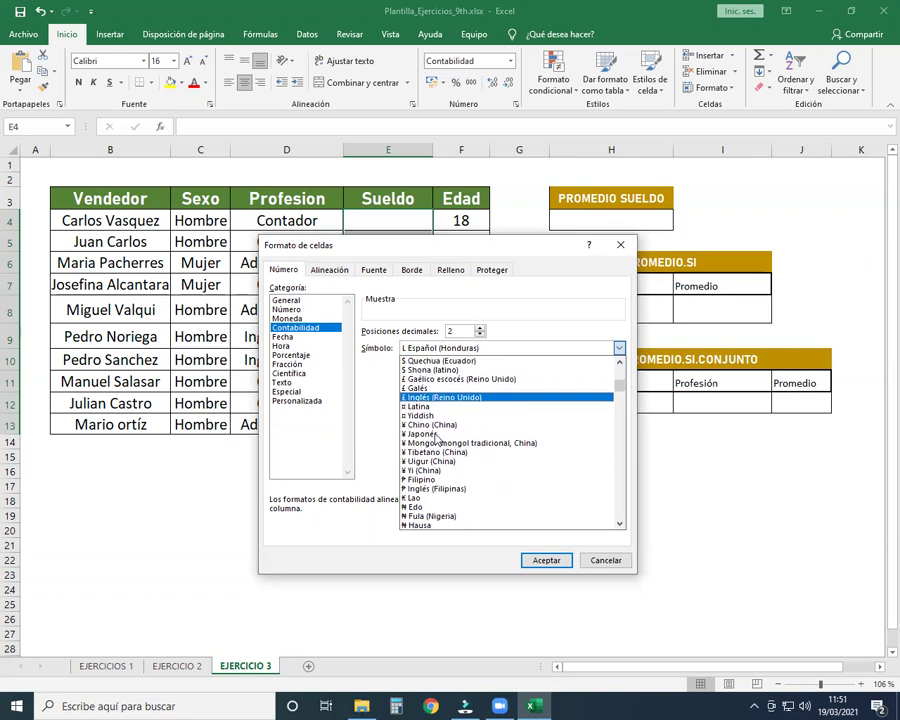
scroll(436, 433, "down", 15)
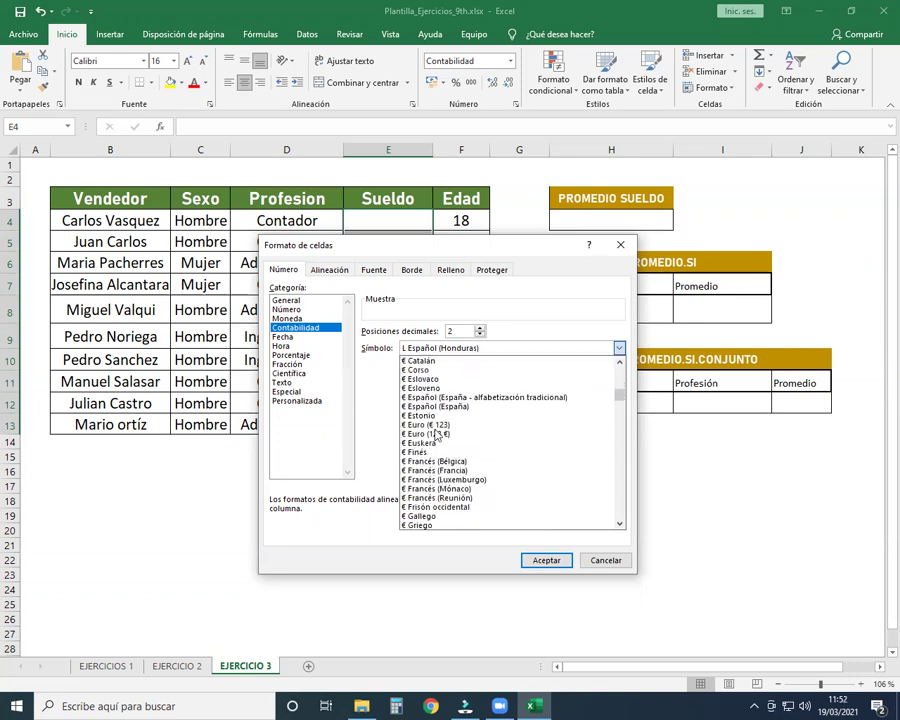
scroll(438, 431, "down", 15)
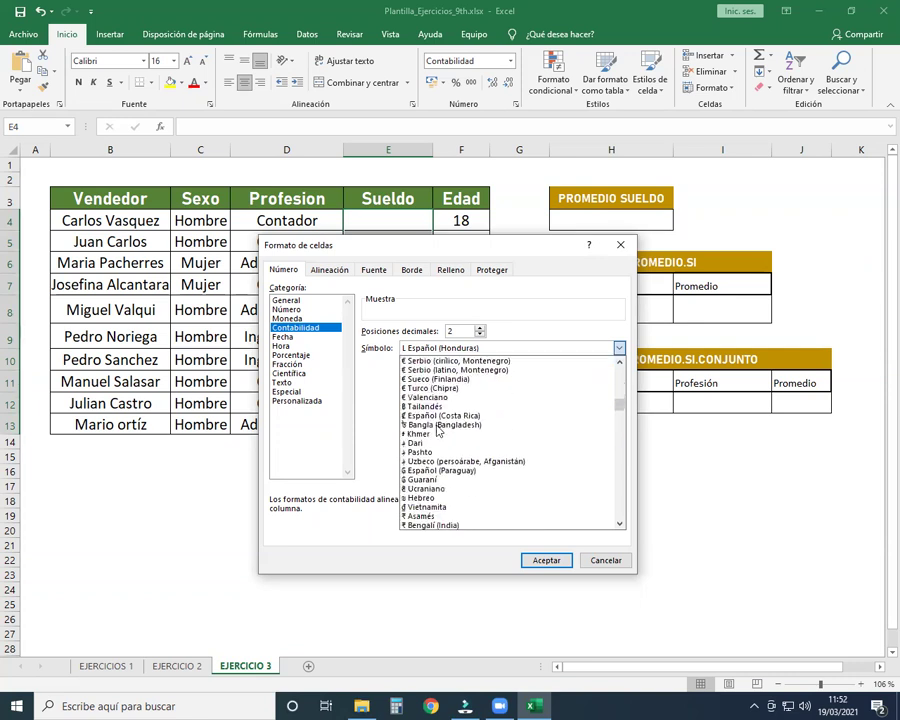
scroll(437, 431, "down", 3)
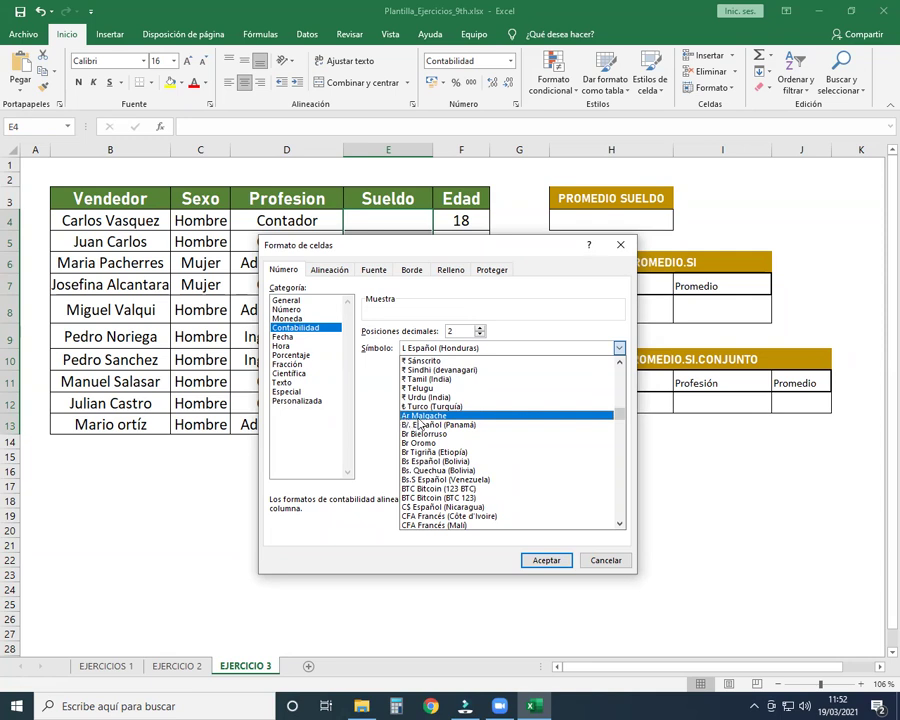
scroll(437, 424, "down", 1)
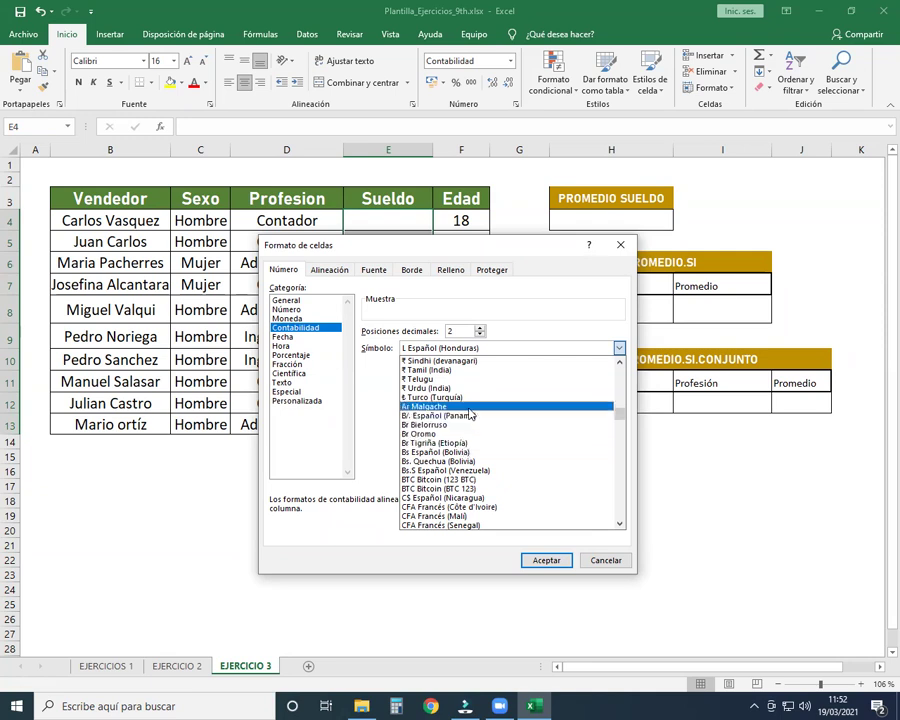
scroll(469, 414, "down", 12)
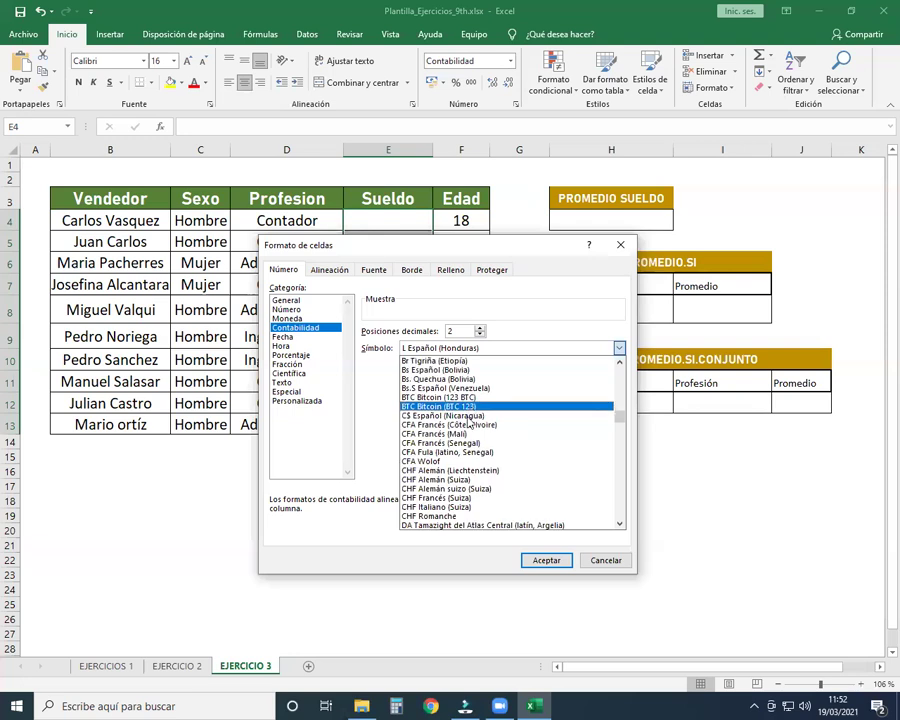
scroll(469, 432, "down", 5)
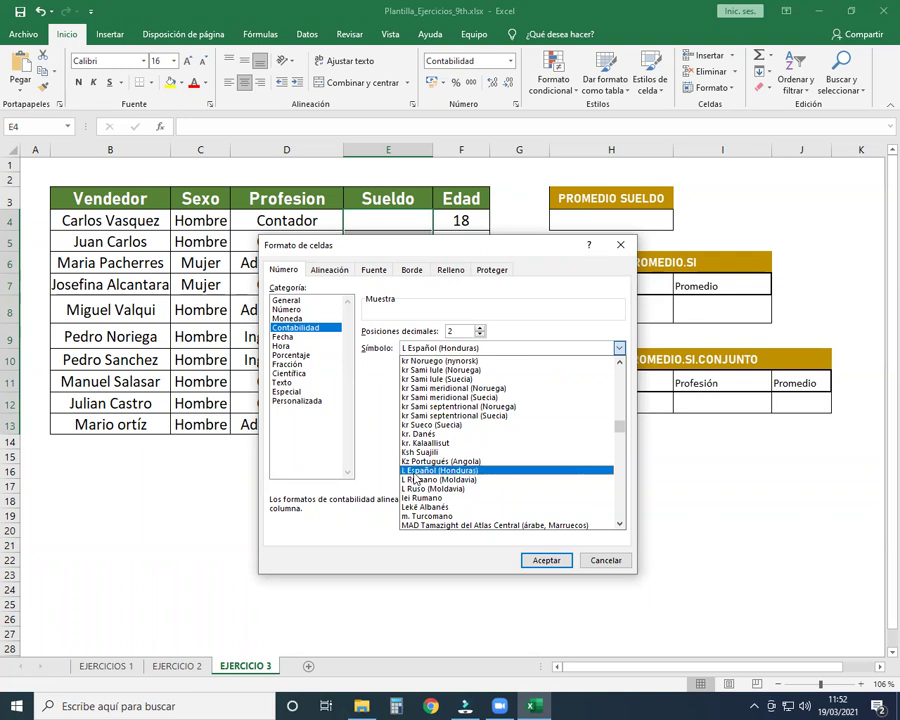
left_click(415, 471)
left_click(542, 561)
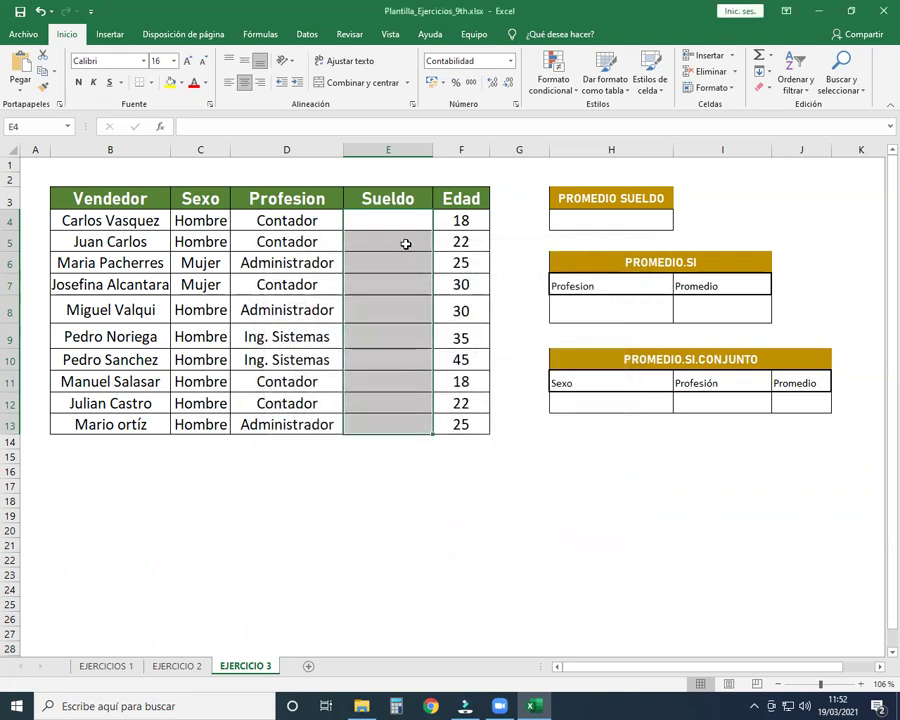
left_click(405, 242)
left_click(380, 230)
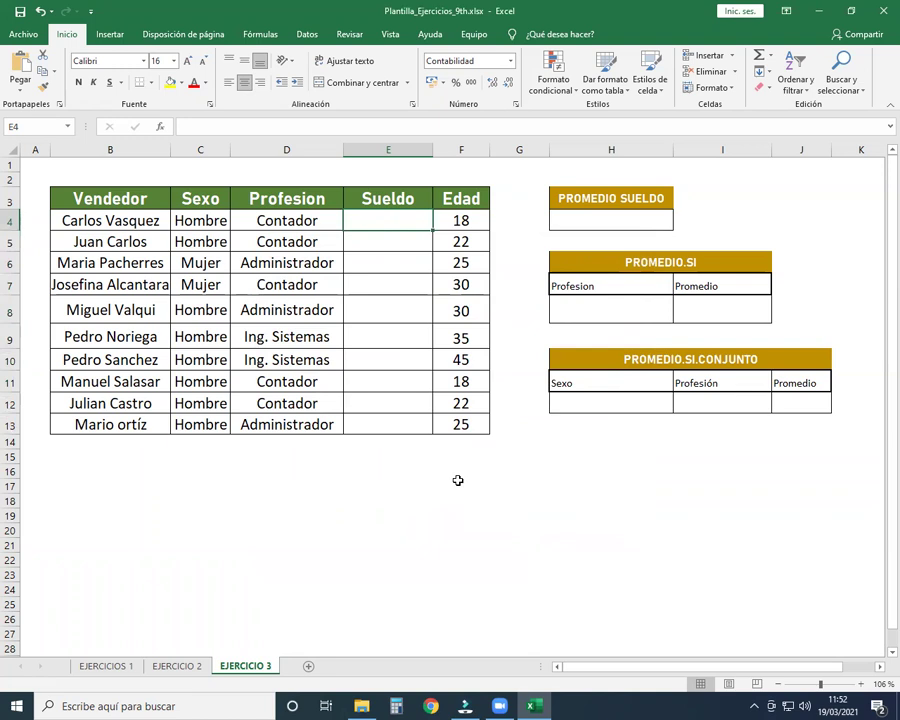
type("10200")
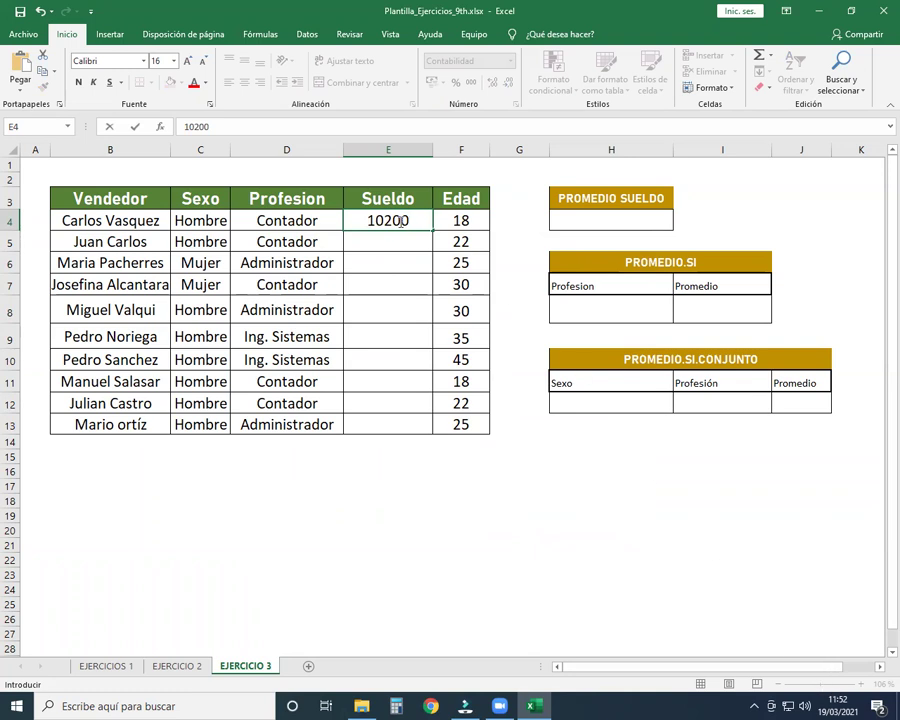
key("BackSpace")
key("BackSpace")
key("BackSpace")
key("BackSpace")
key("BackSpace")
key("Return")
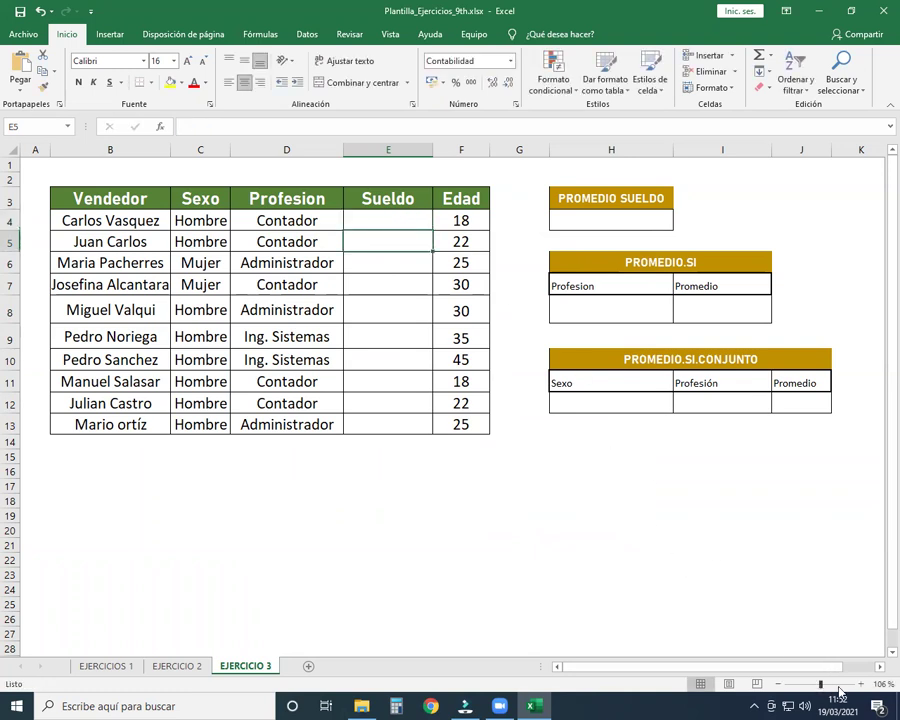
Enter 10200 as the salary in cell E4, the first row of the Sueldo column.
left_click_drag(826, 684, 836, 684)
left_click_drag(724, 666, 693, 666)
scroll(612, 556, "up", 2)
left_click(456, 330)
double_click(456, 330)
type("10")
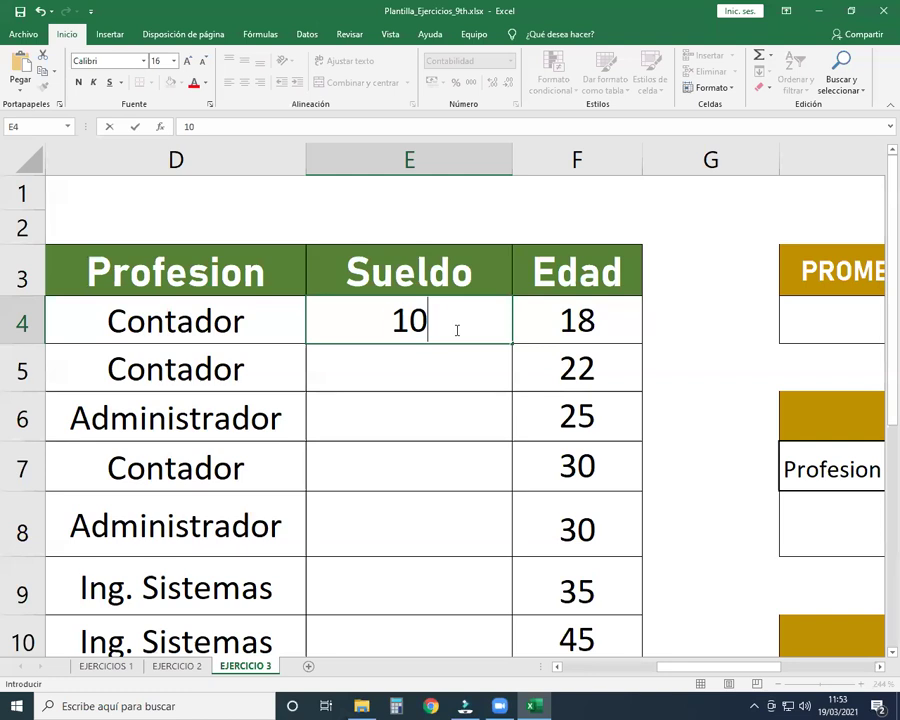
type("00")
key("BackSpace")
key("BackSpace")
type("200")
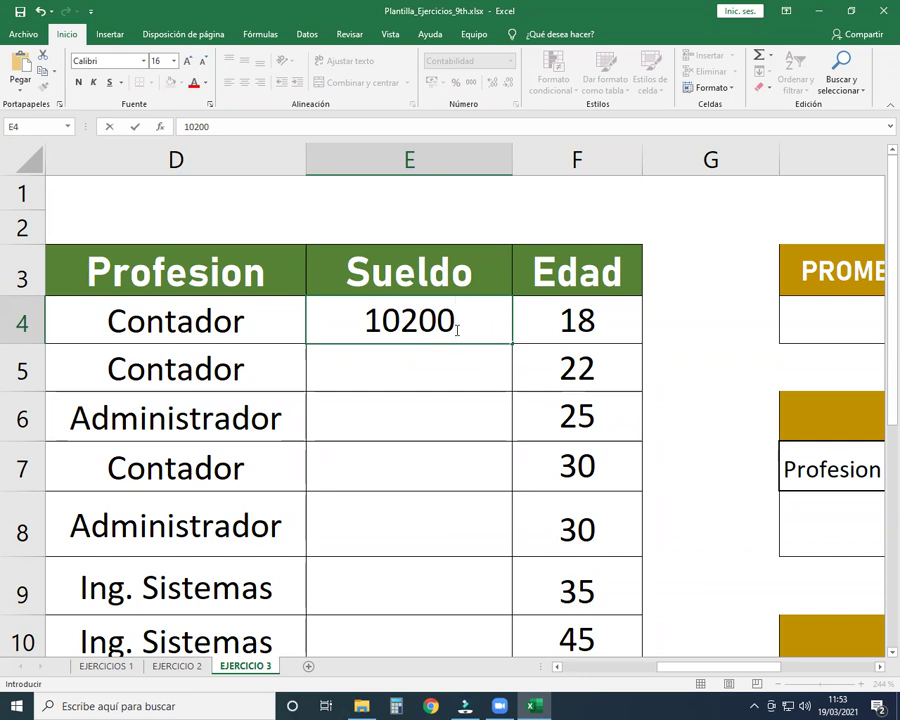
key("Left")
key("Left")
key("Left")
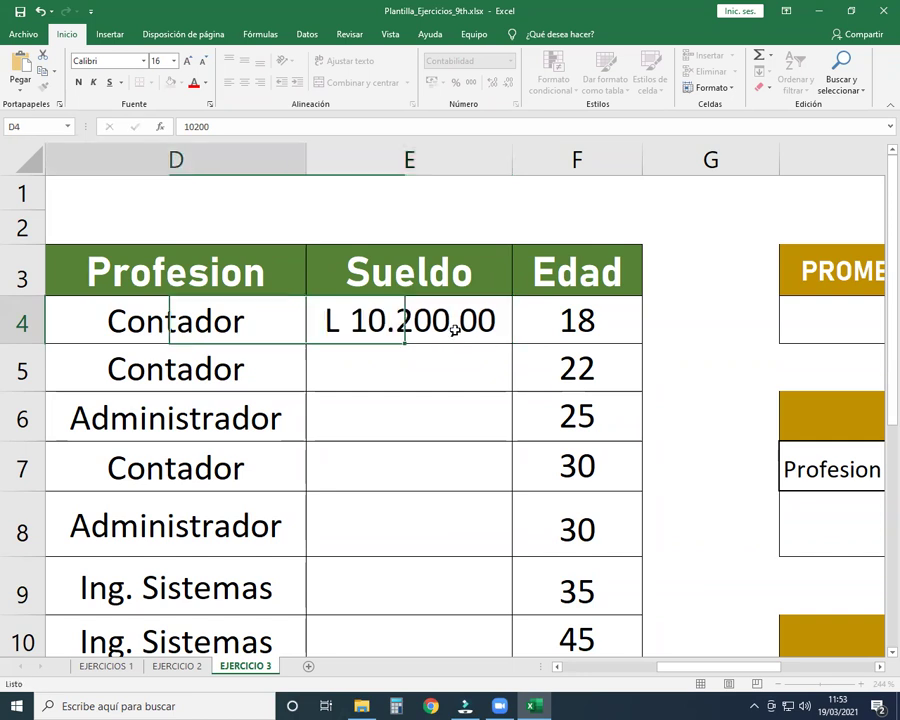
Enter 12800 as the salary in cell E5 of the Sueldo column.
key("Right")
key("Right")
key("Right")
key("Right")
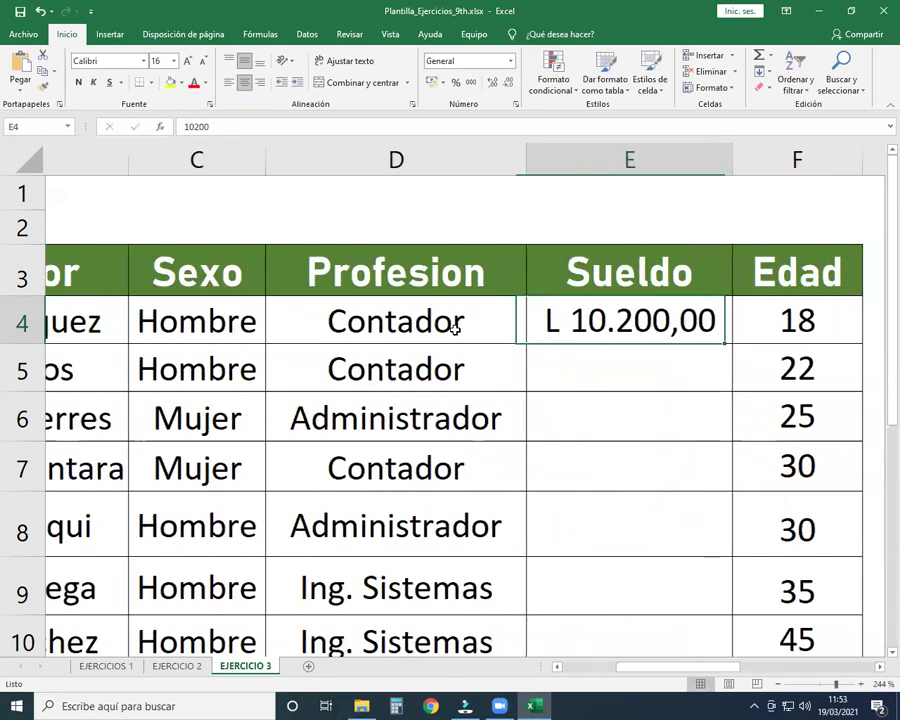
key("Left")
key("Down")
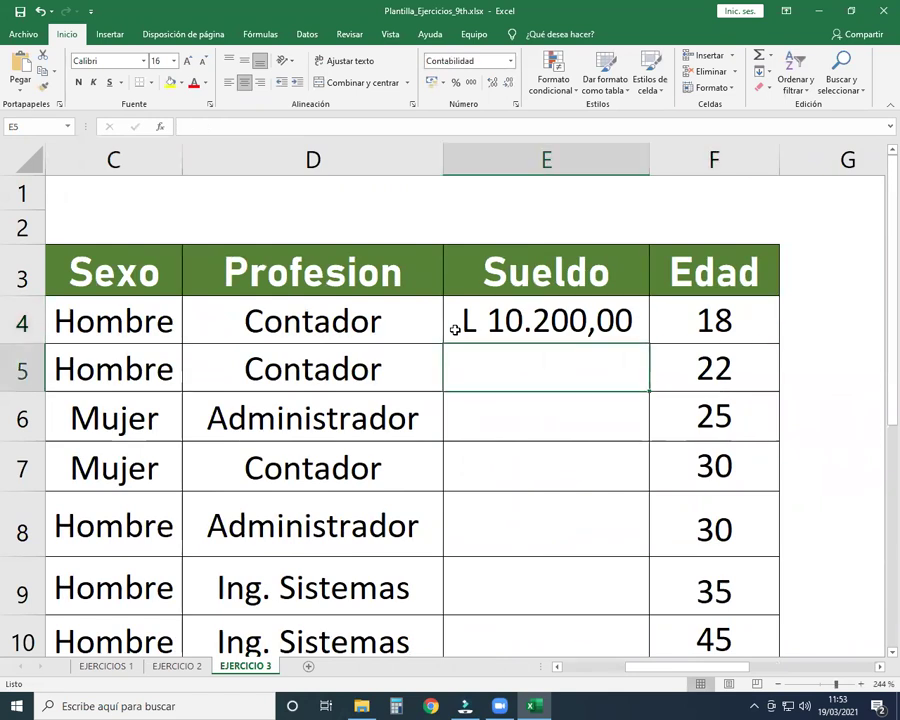
type("12800")
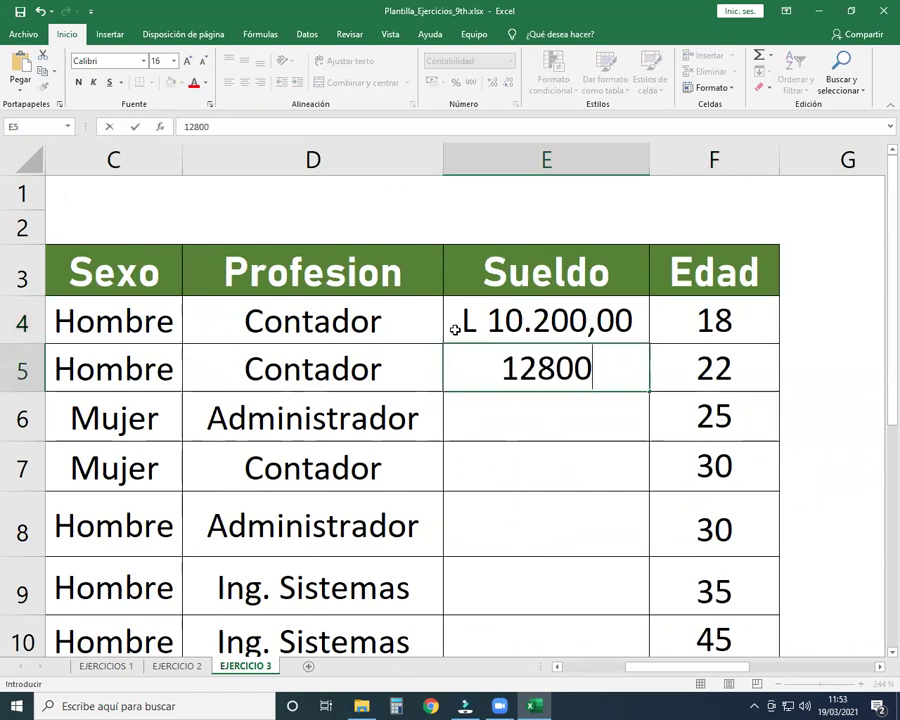
key("Return")
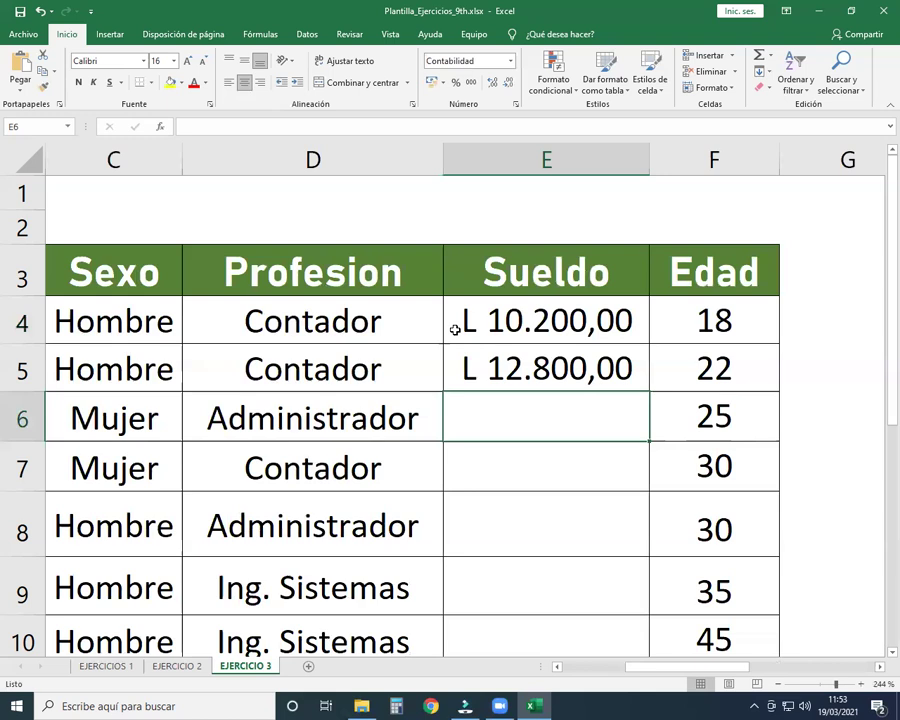
Enter L 18.700,00 as the salary in cell E6, including the currency letter and separators in the entry.
type("L")
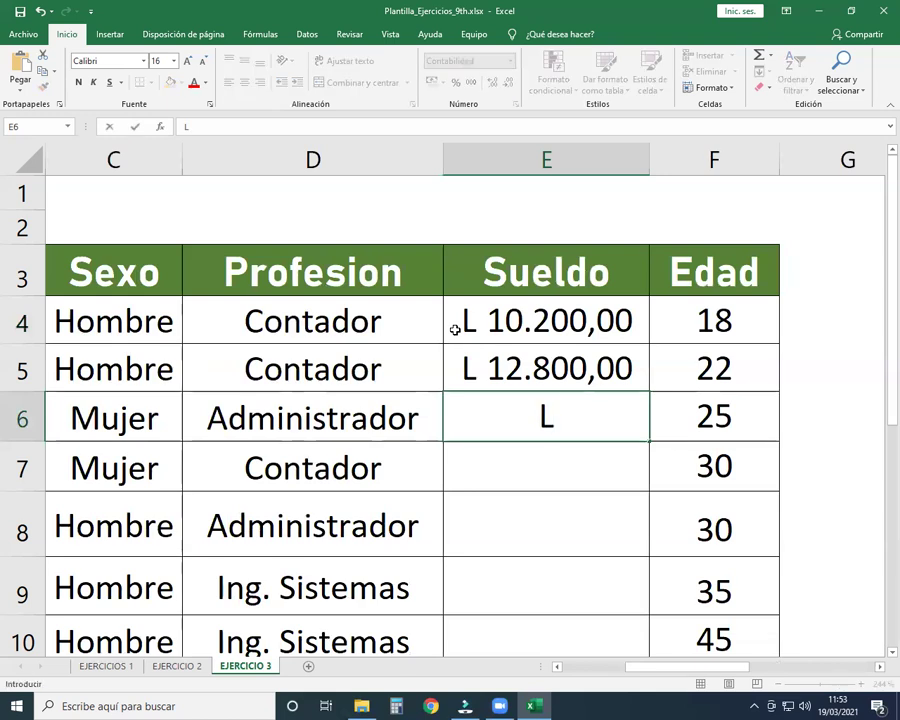
type(".")
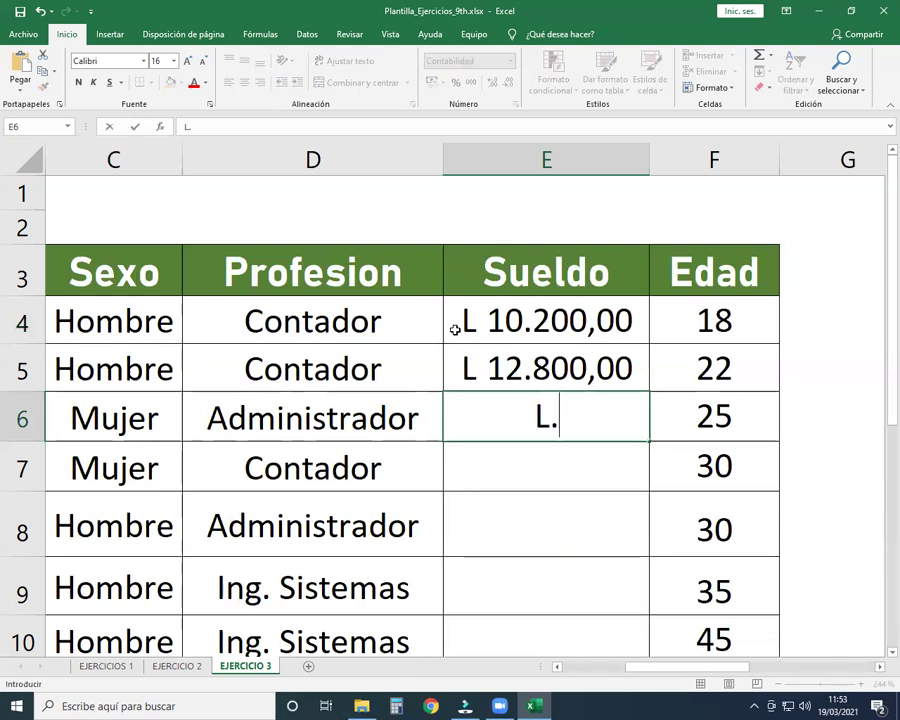
key("BackSpace")
key("BackSpace")
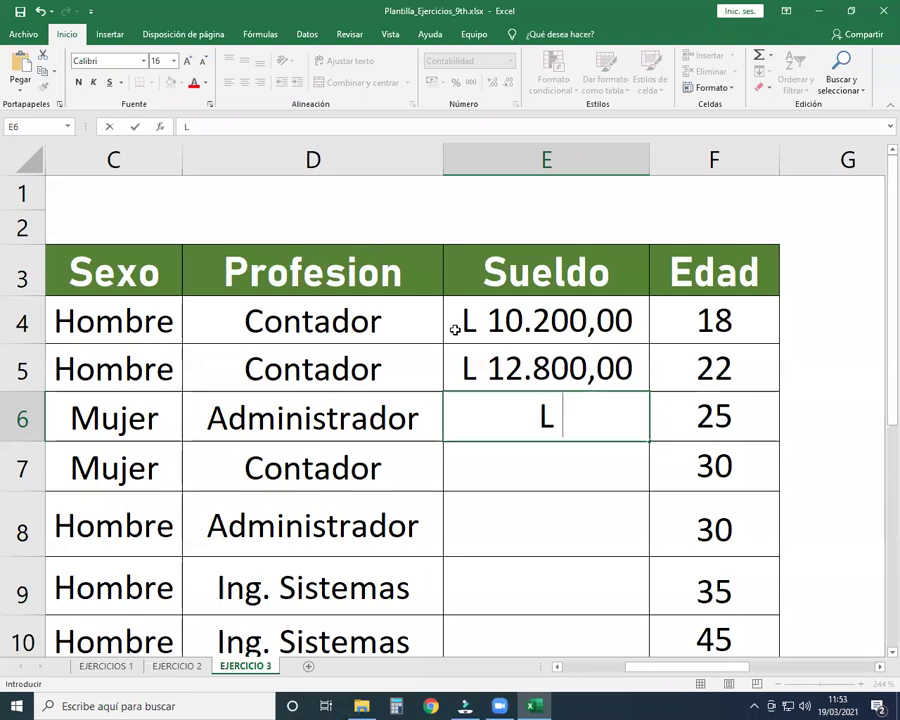
type("187")
key("BackSpace")
type(",")
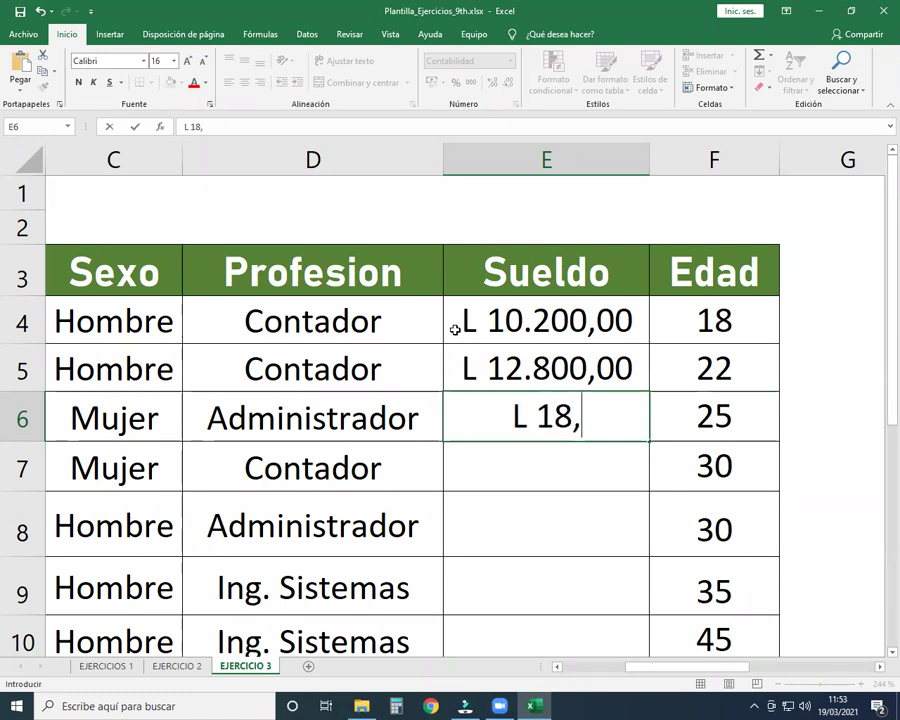
type("700")
key("BackSpace")
key("BackSpace")
key("BackSpace")
key("BackSpace")
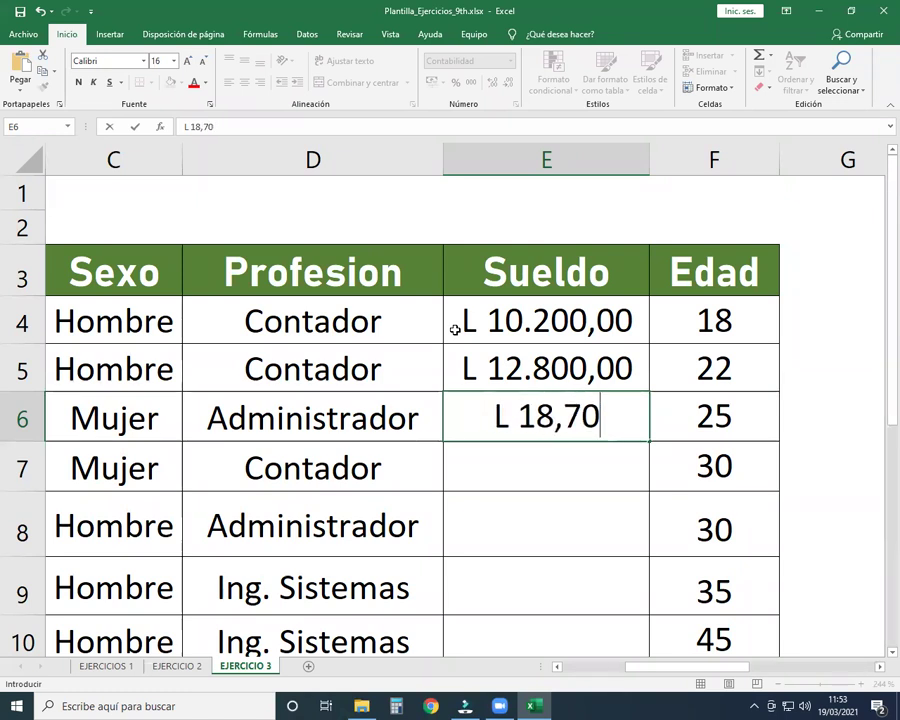
type(".7")
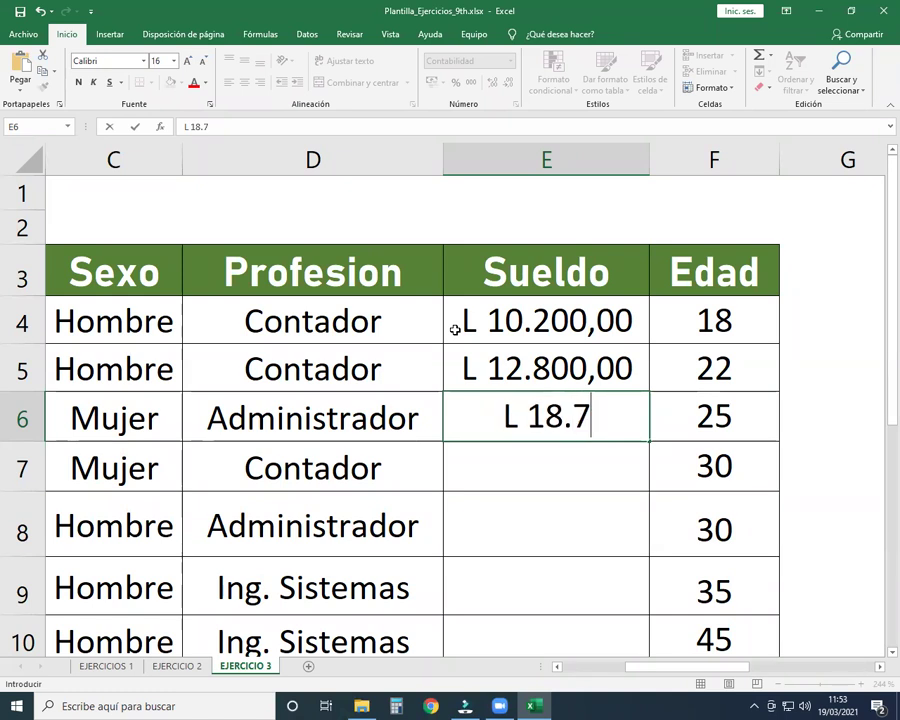
type("00,00")
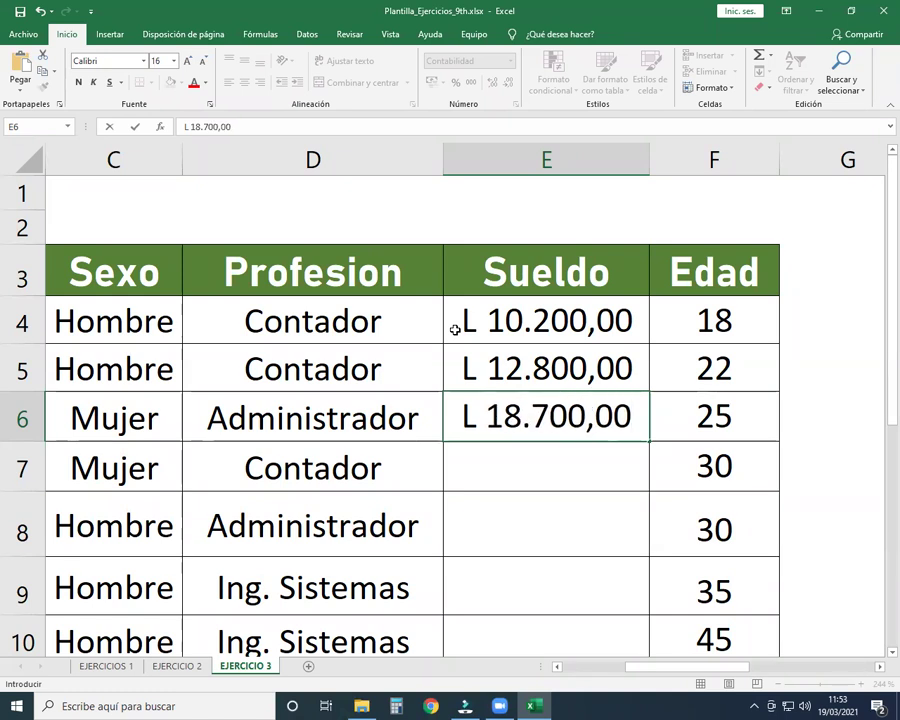
key("Return")
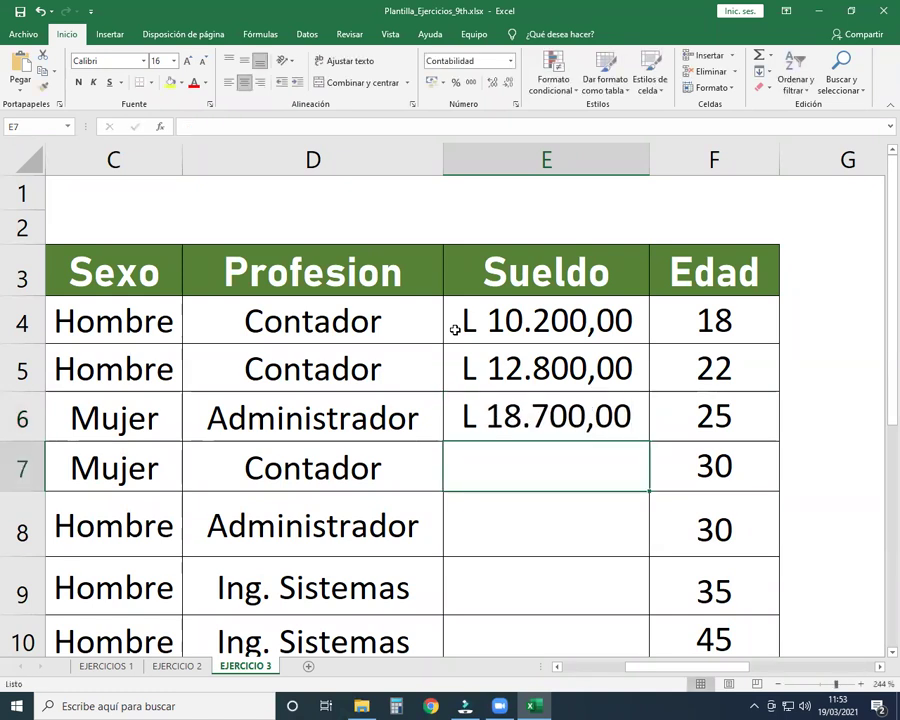
Replace the salary in cell E6 with the plain number 18700 and enter 13550 in cell E7.
key("Up")
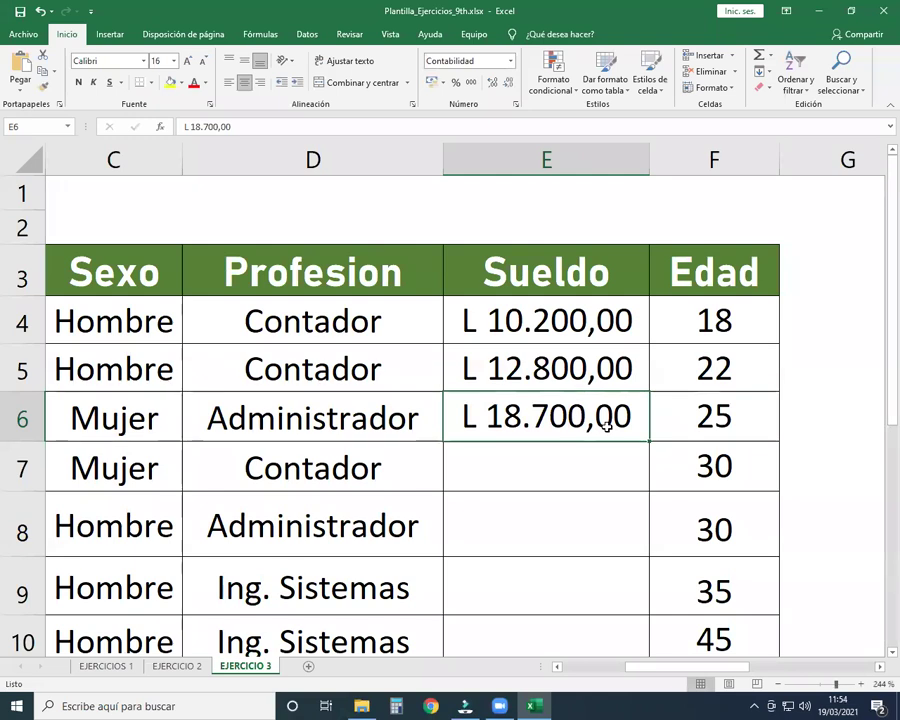
type("18700")
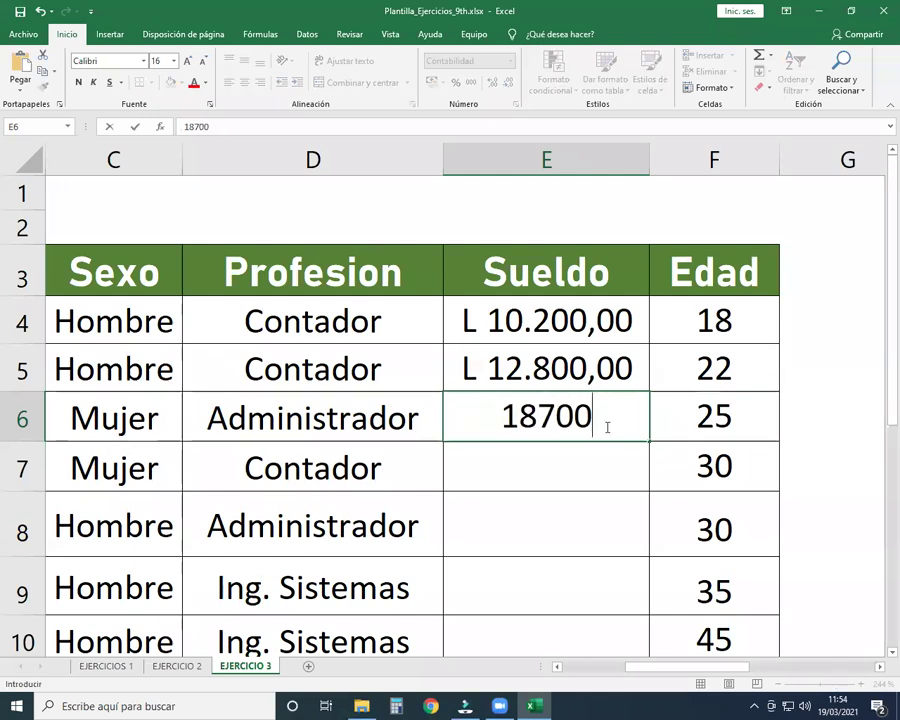
key("Return")
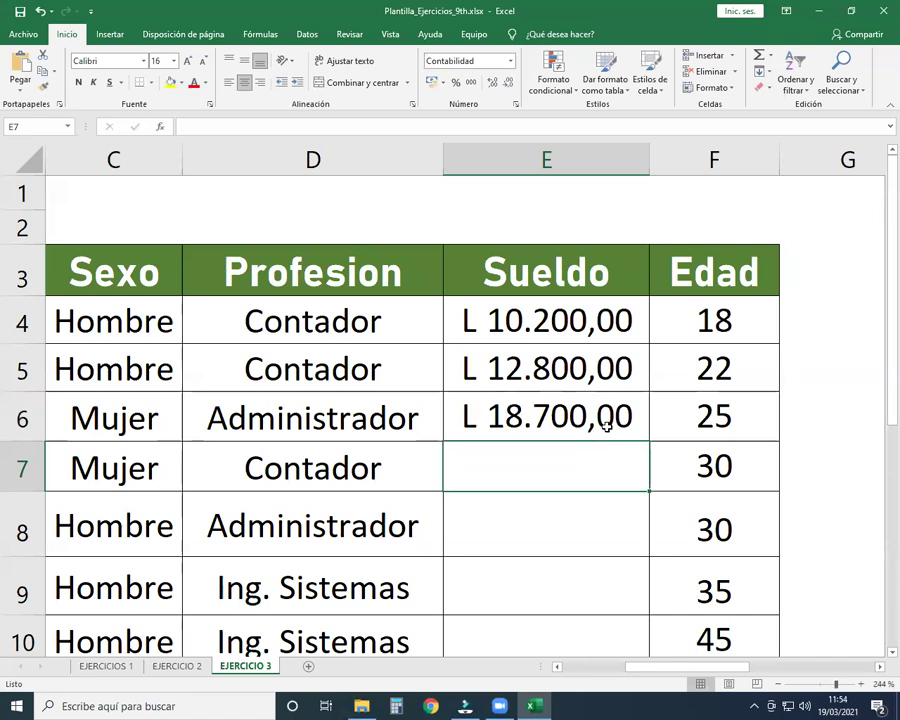
type("13")
type("550")
key("Return")
Enter 21.050 as the salary in cell E8 for the Administrador in row 8.
scroll(607, 430, "down", 3)
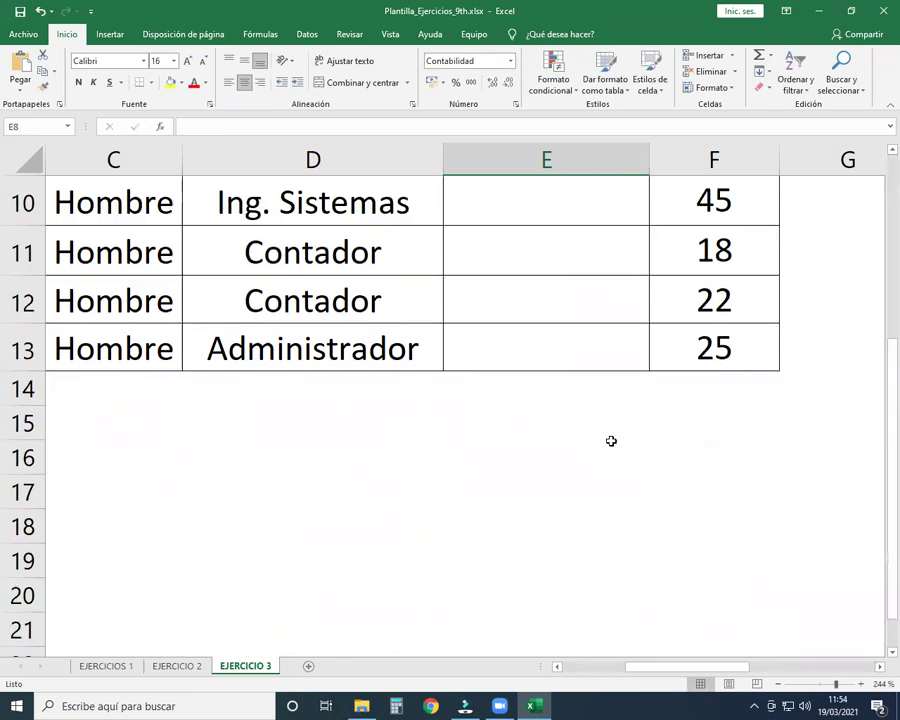
scroll(607, 437, "up", 2)
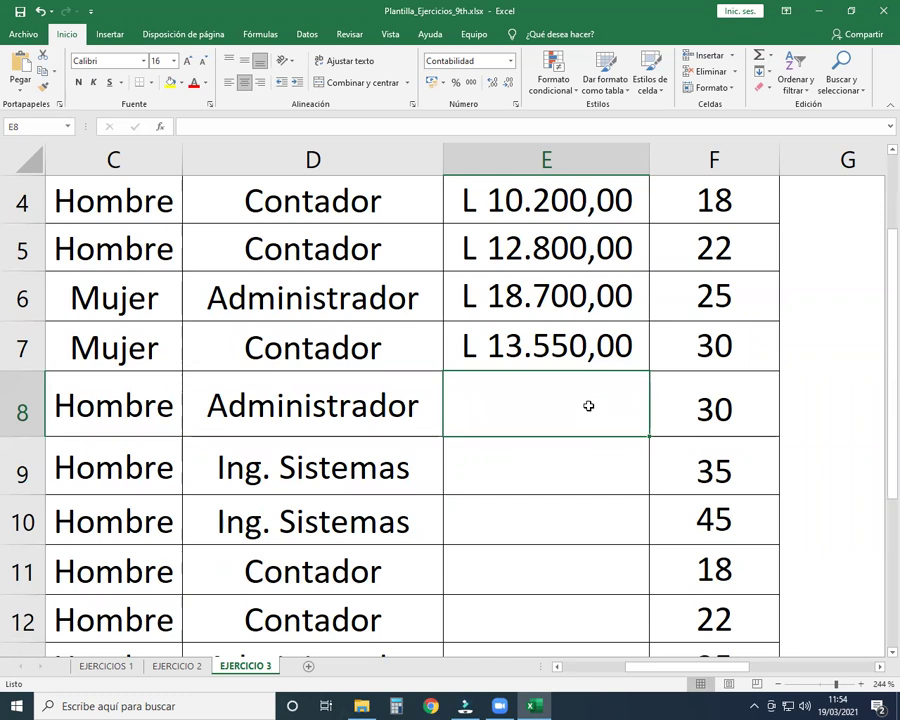
type("21.")
type("050")
key("Return")
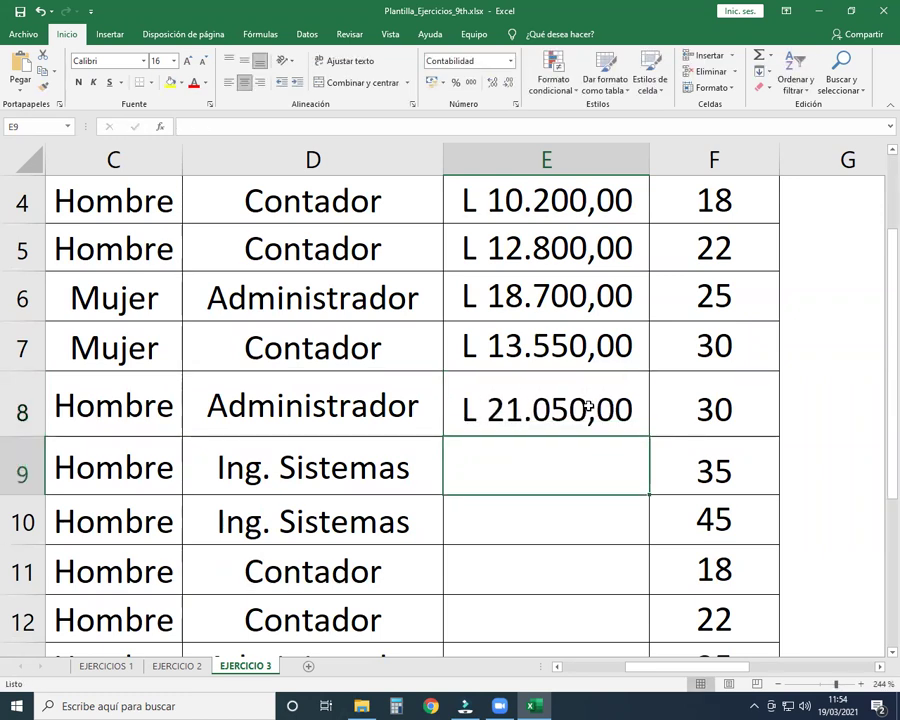
Enter the two Ing. Sistemas salaries: 32000 in cell E9 and 33500 in cell E10.
type("32000")
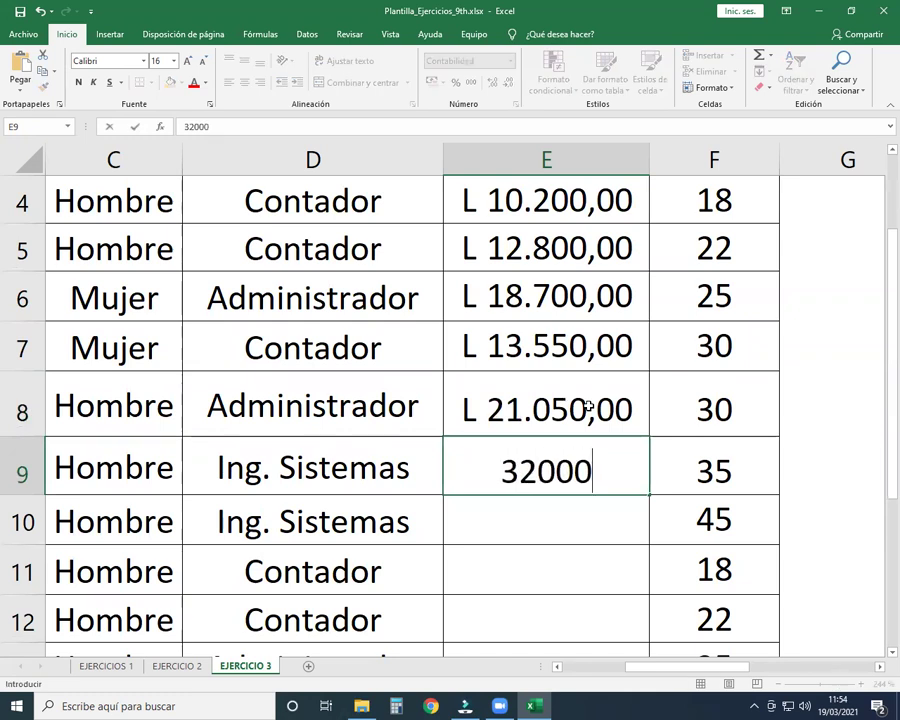
key("Return")
type("33500")
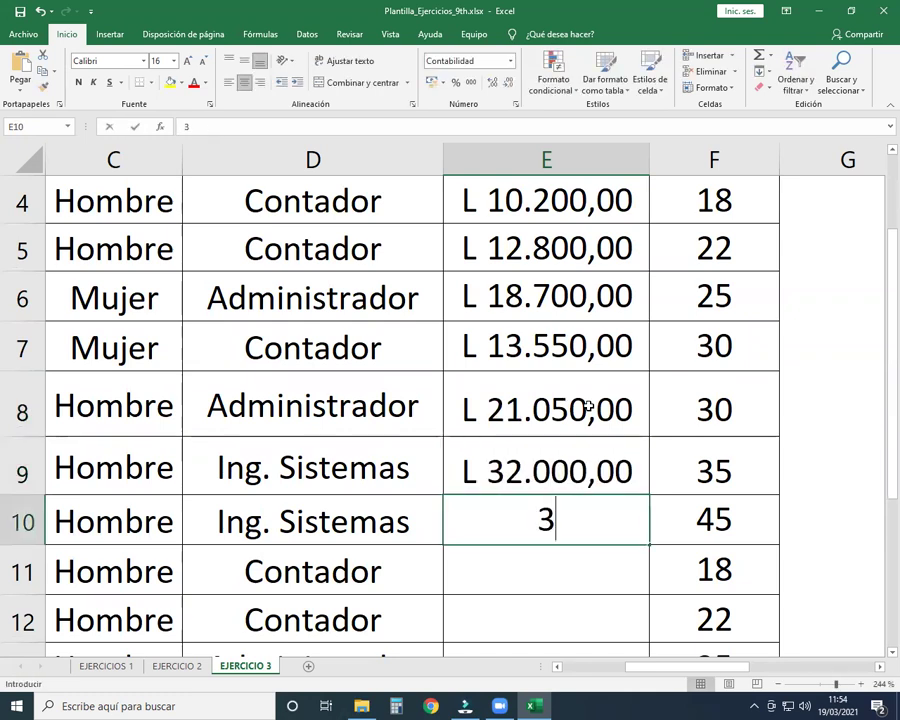
key("Return")
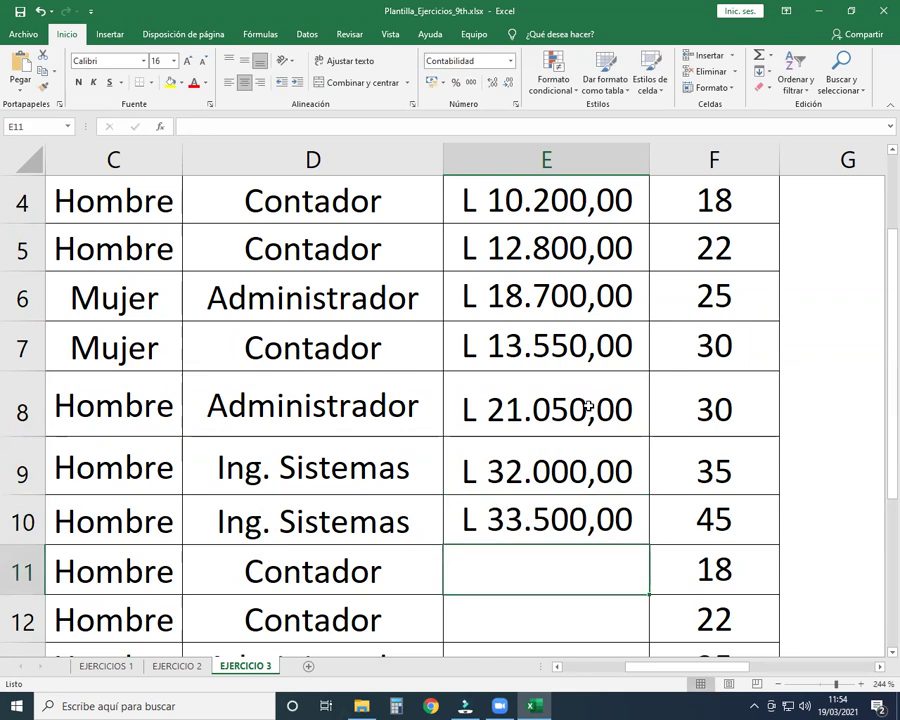
Enter the Contador salaries 14.100 in cell E11 and 16.200 in cell E12.
type("14")
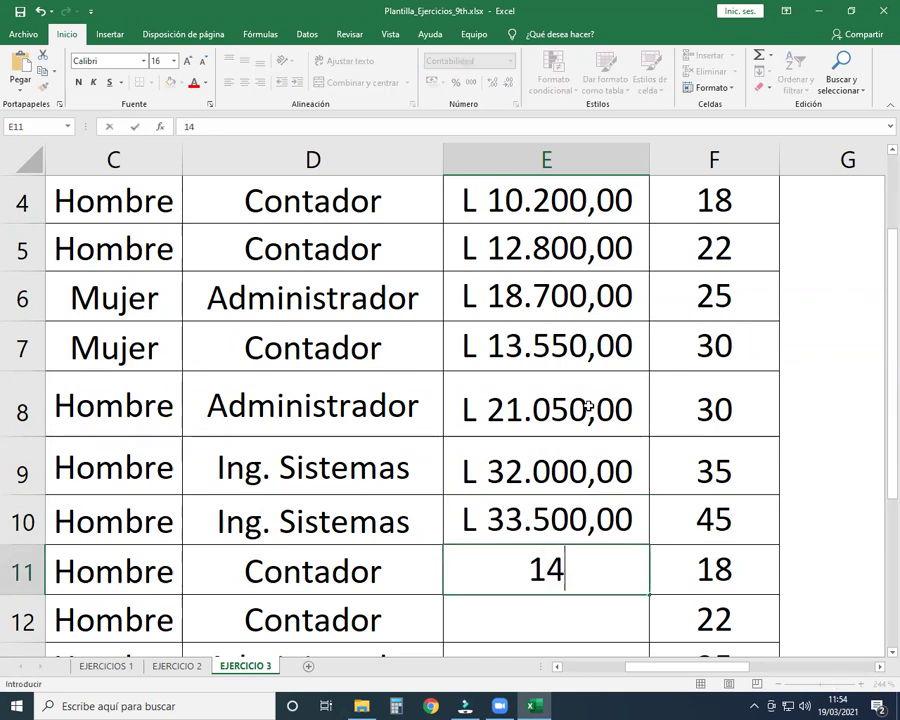
type(".100")
key("Return")
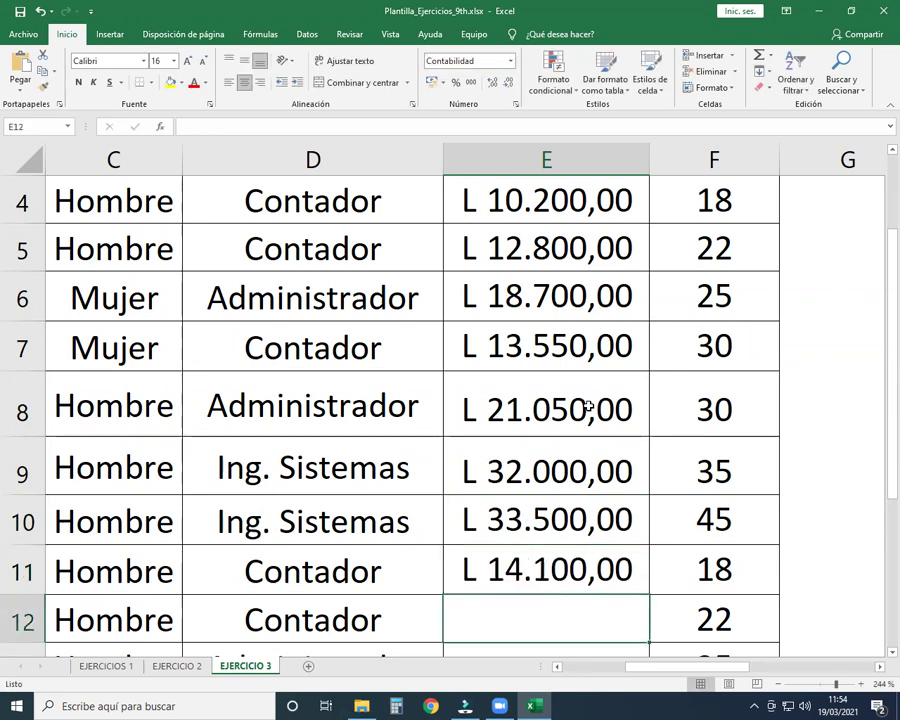
type("16")
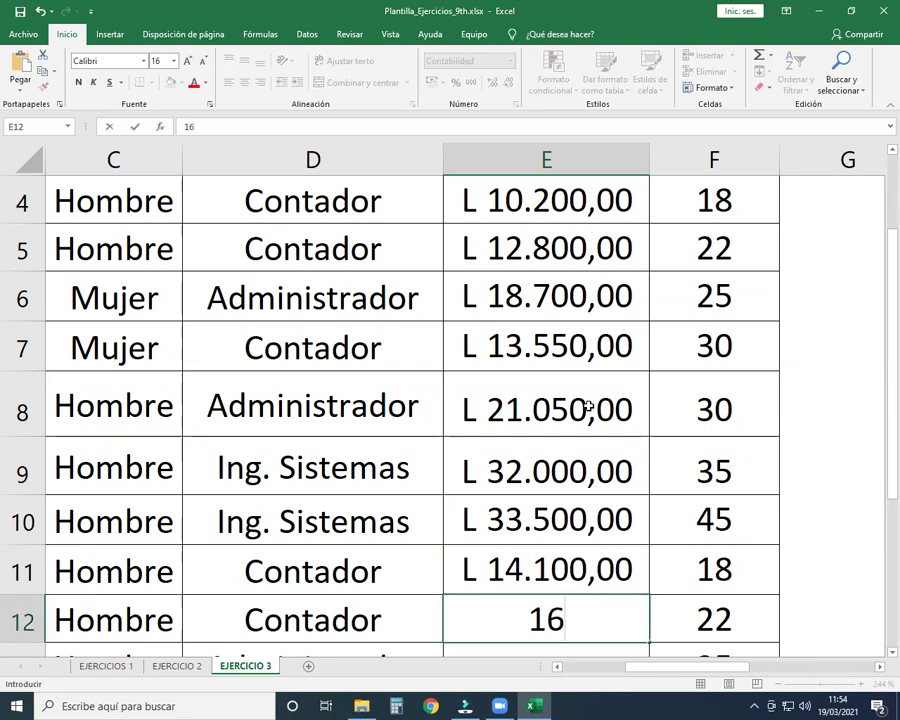
type(".200")
key("Return")
Enter 20.030 as the salary in cell E13, the last row of the Sueldo column.
scroll(588, 406, "down", 3)
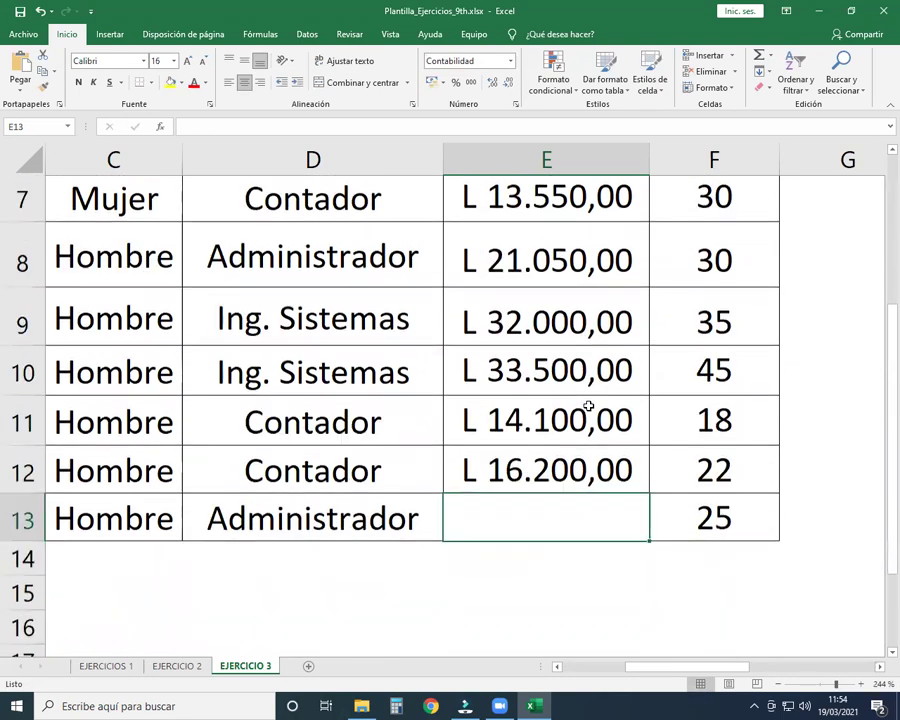
type("20.")
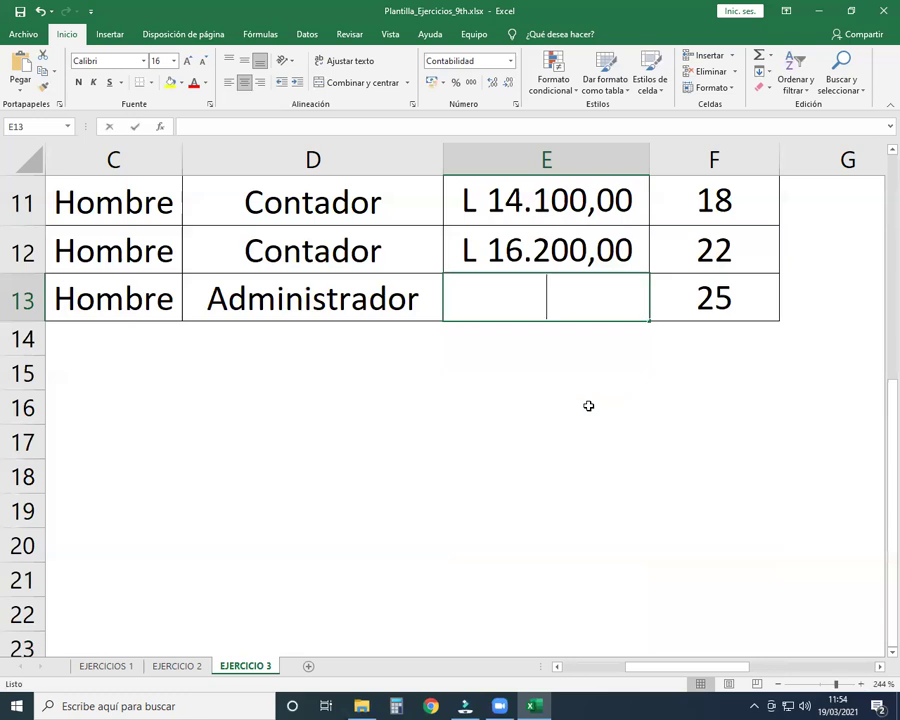
type("030")
key("Return")
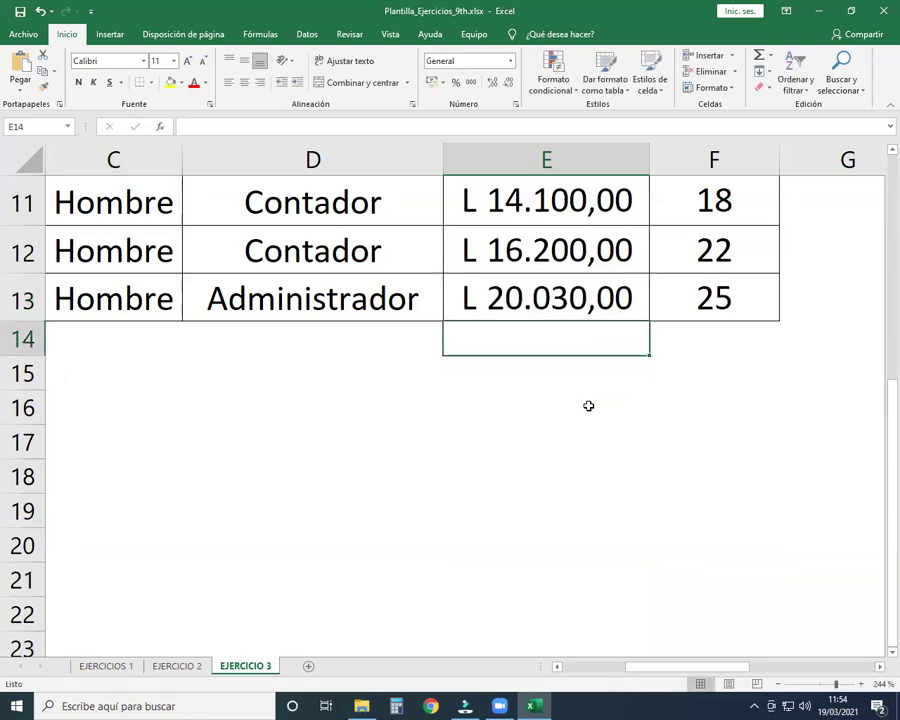
Calculate the average of the salaries E4:E13 with the PROMEDIO function in cell H4, under PROMEDIO SUELDO.
scroll(588, 406, "up", 4)
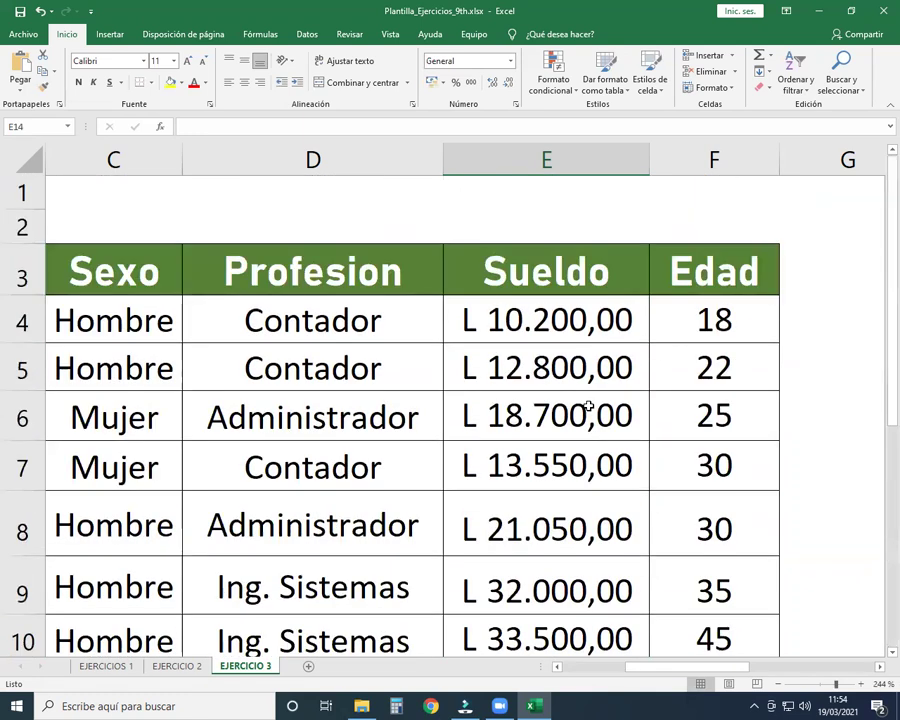
left_click(540, 320)
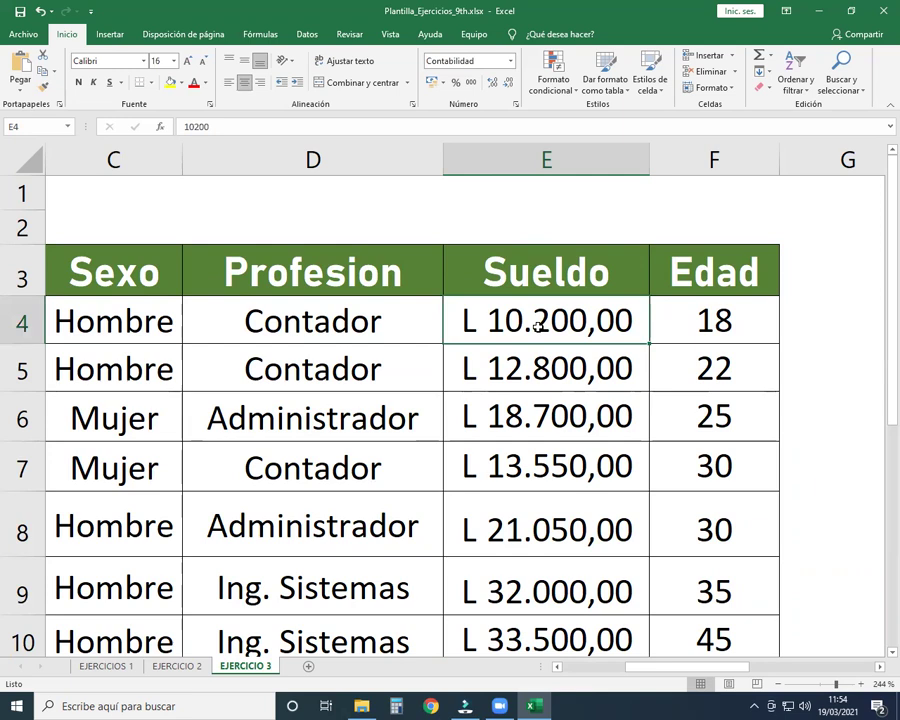
scroll(590, 380, "down", 3)
scroll(588, 376, "up", 2)
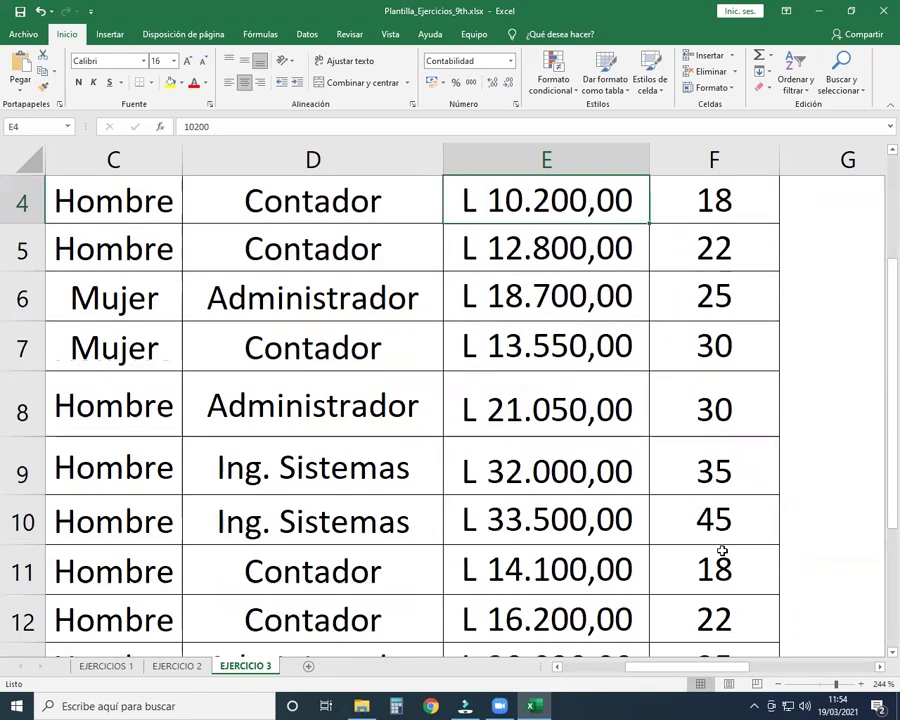
left_click(822, 684)
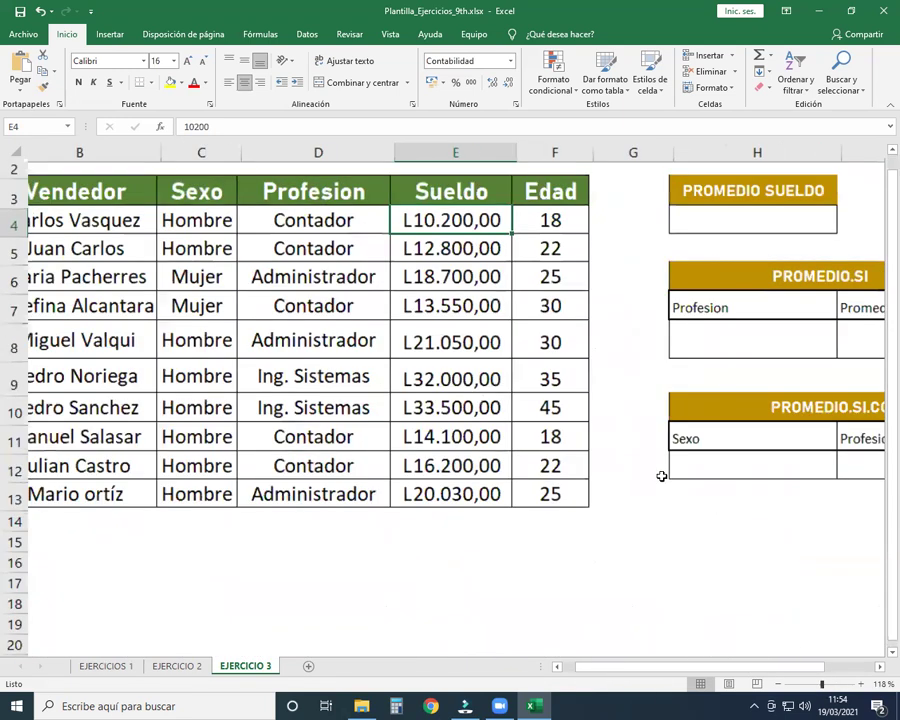
left_click_drag(660, 674, 705, 668)
left_click(659, 223)
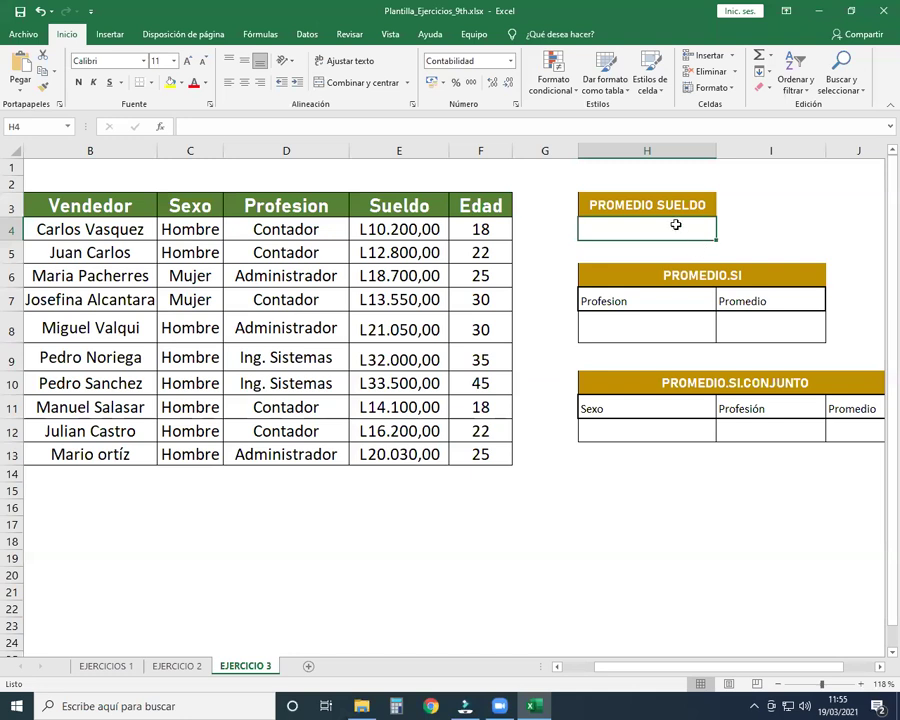
left_click(768, 58)
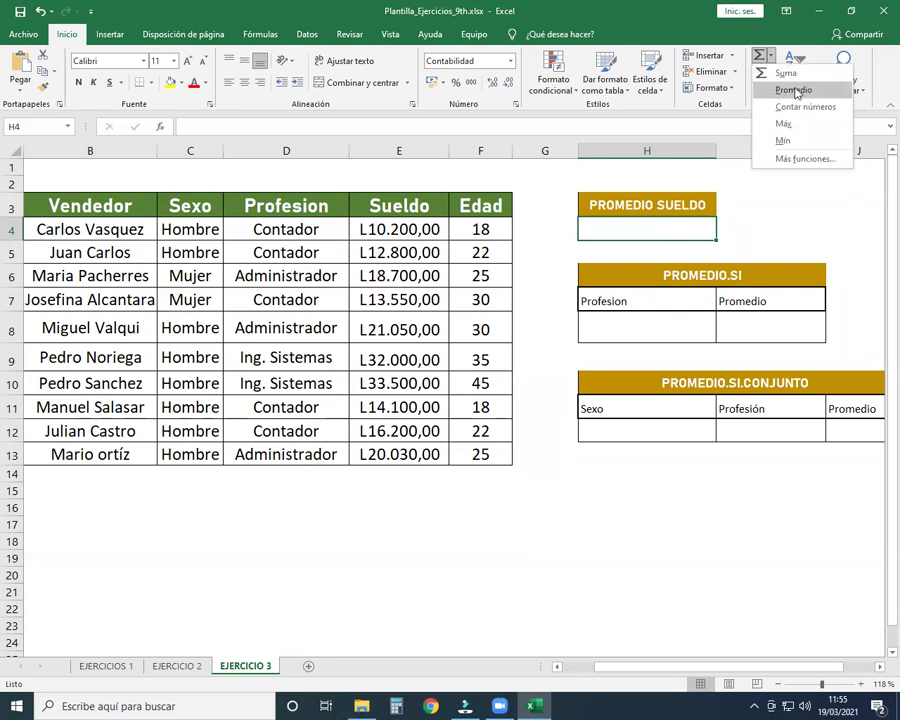
left_click(826, 92)
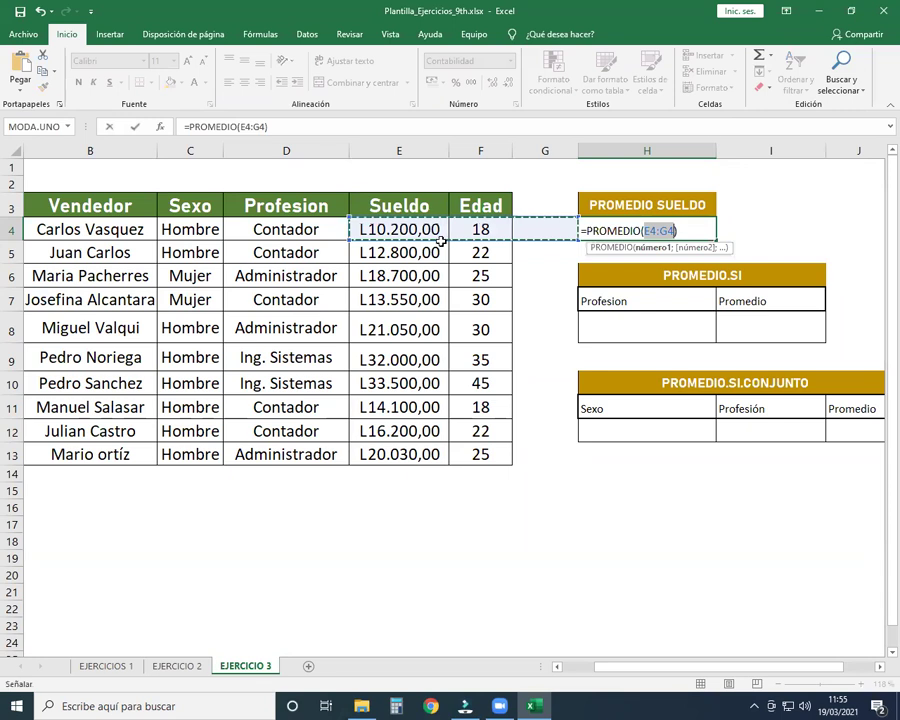
left_click_drag(430, 229, 400, 455)
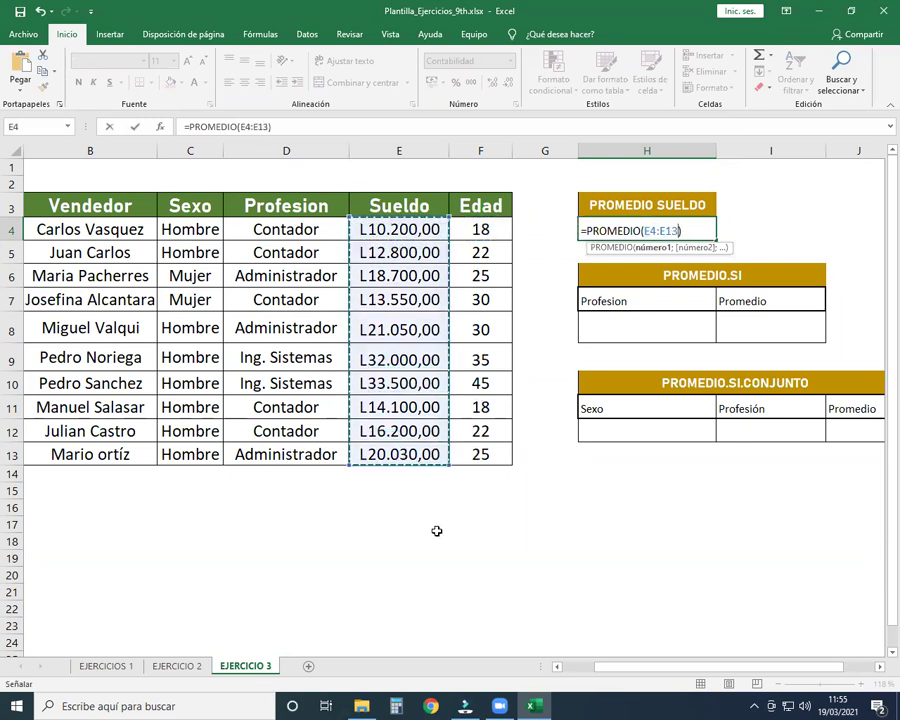
key("Return")
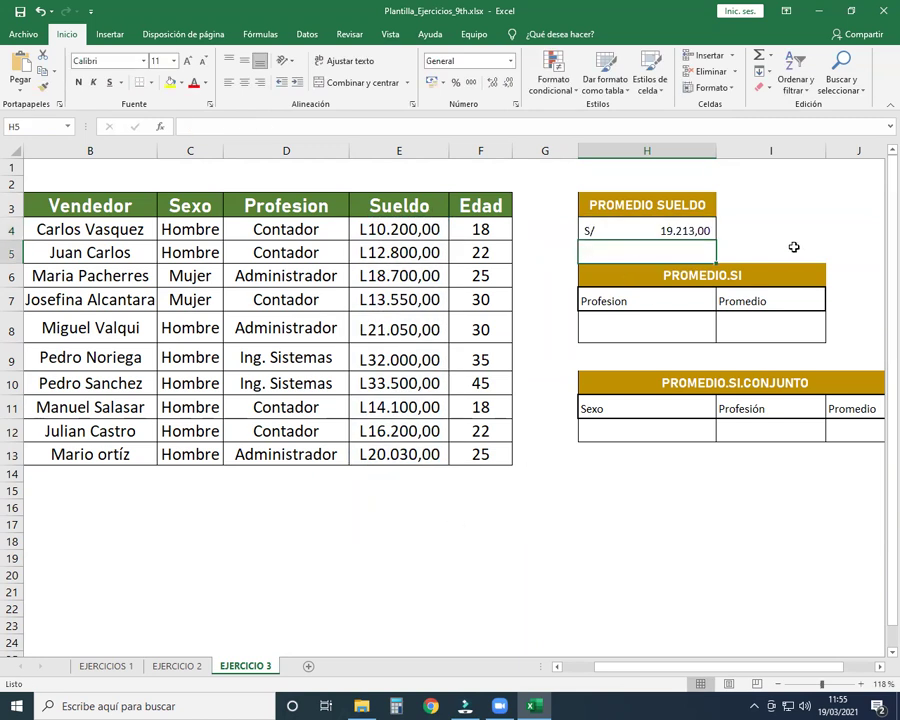
Format the average salary in cell H4 as Contabilidad with the currency symbol L Español (Honduras).
left_click(620, 231)
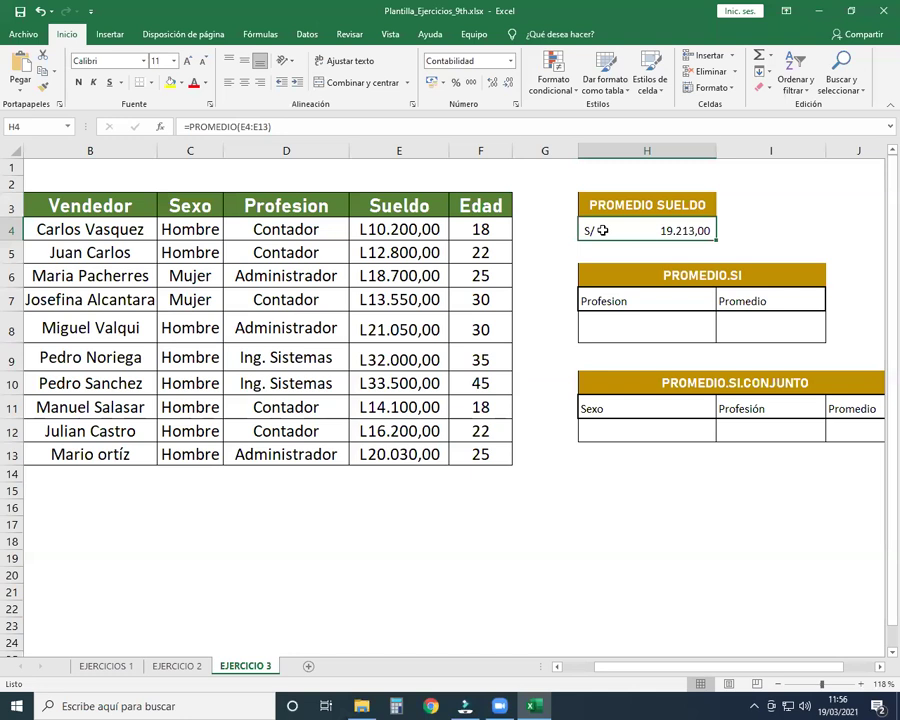
right_click(603, 230)
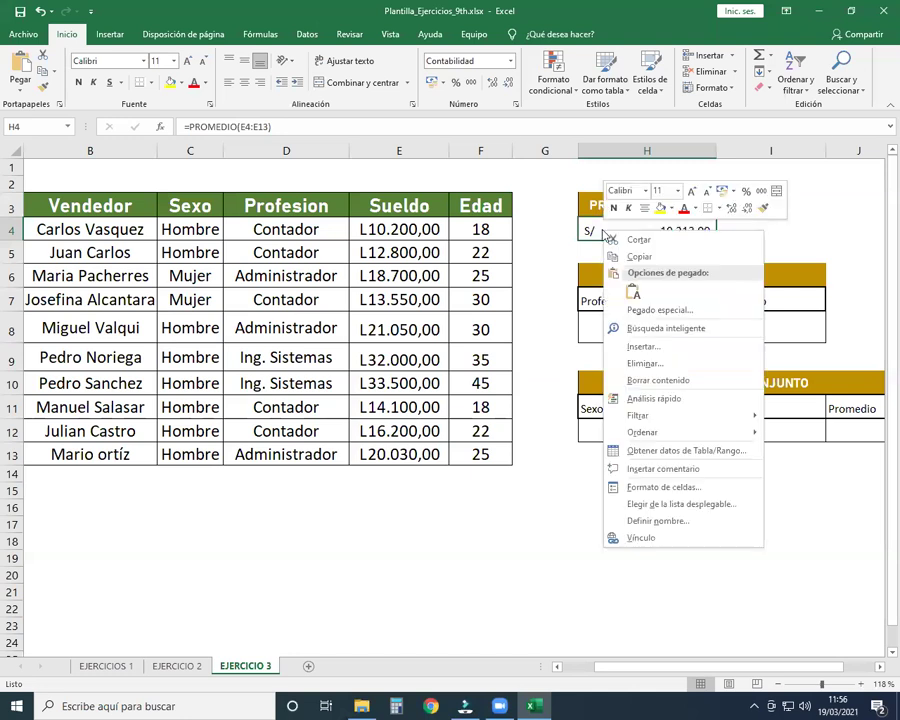
left_click(664, 487)
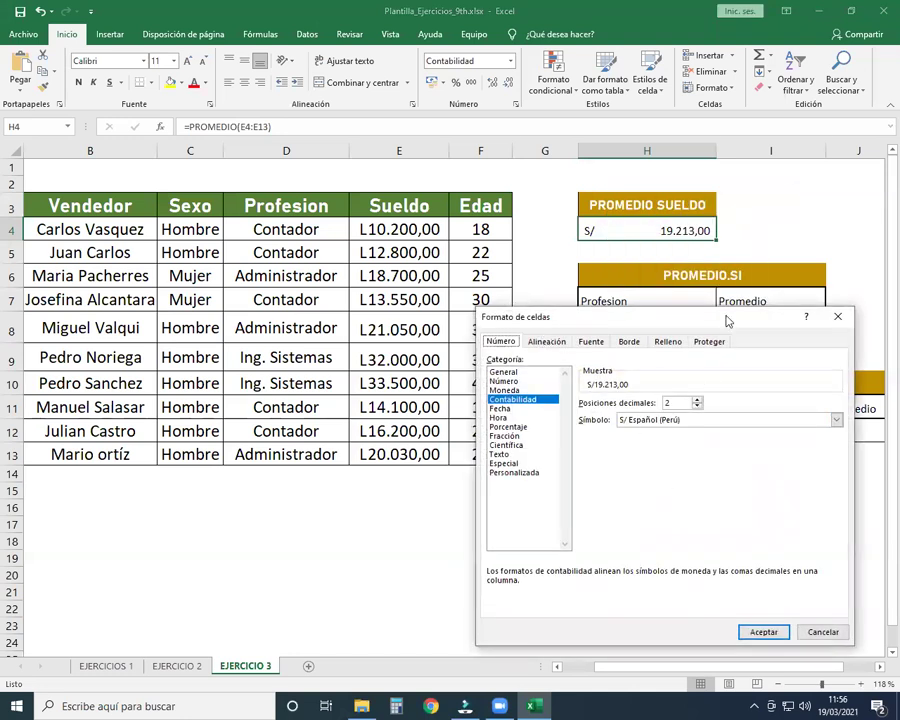
left_click_drag(674, 317, 511, 214)
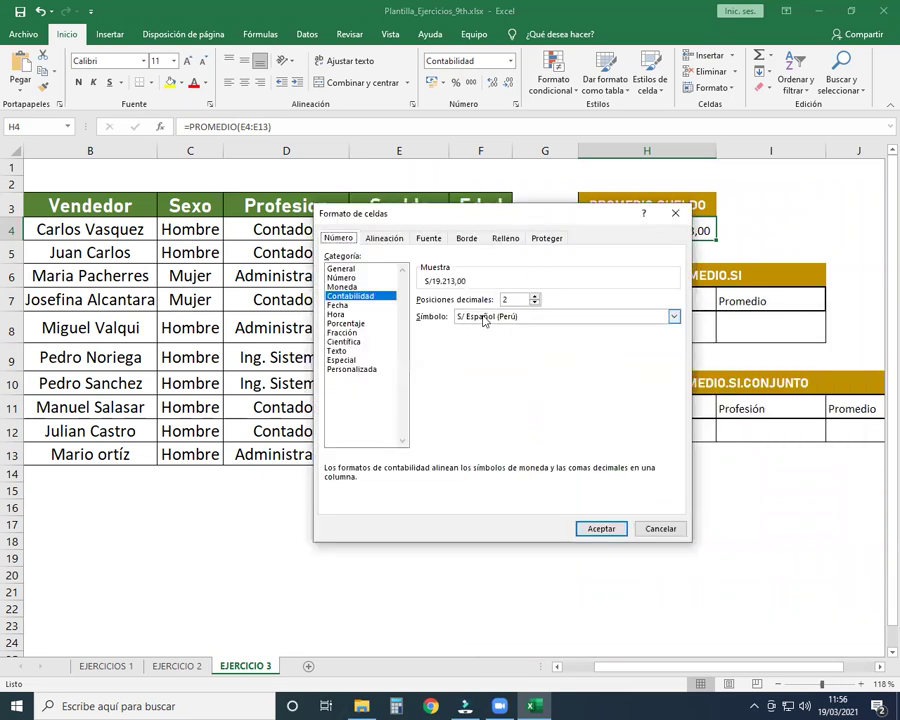
left_click(540, 320)
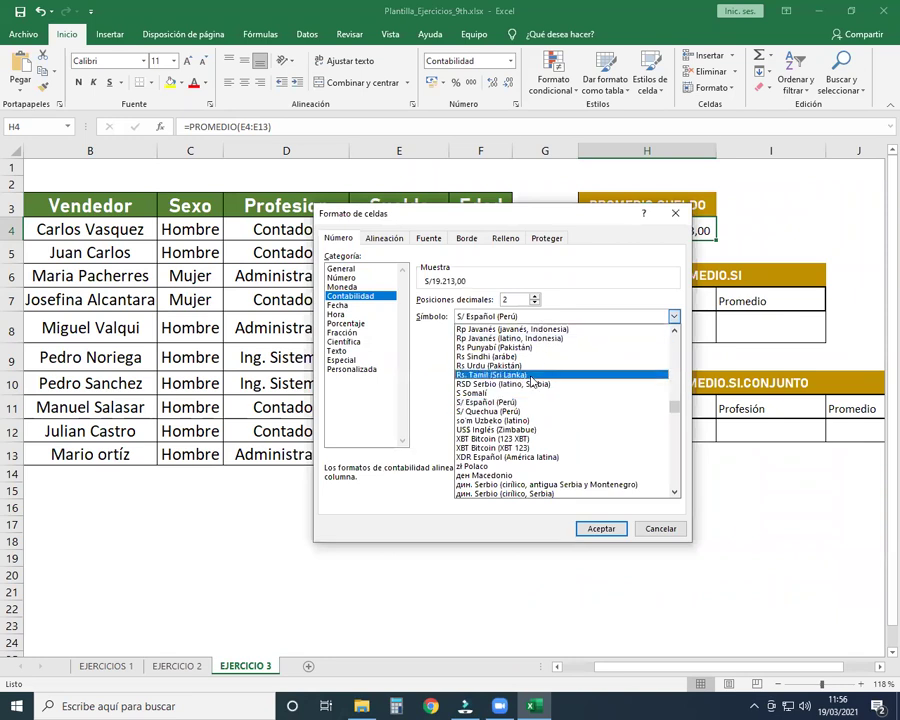
scroll(533, 382, "up", 12)
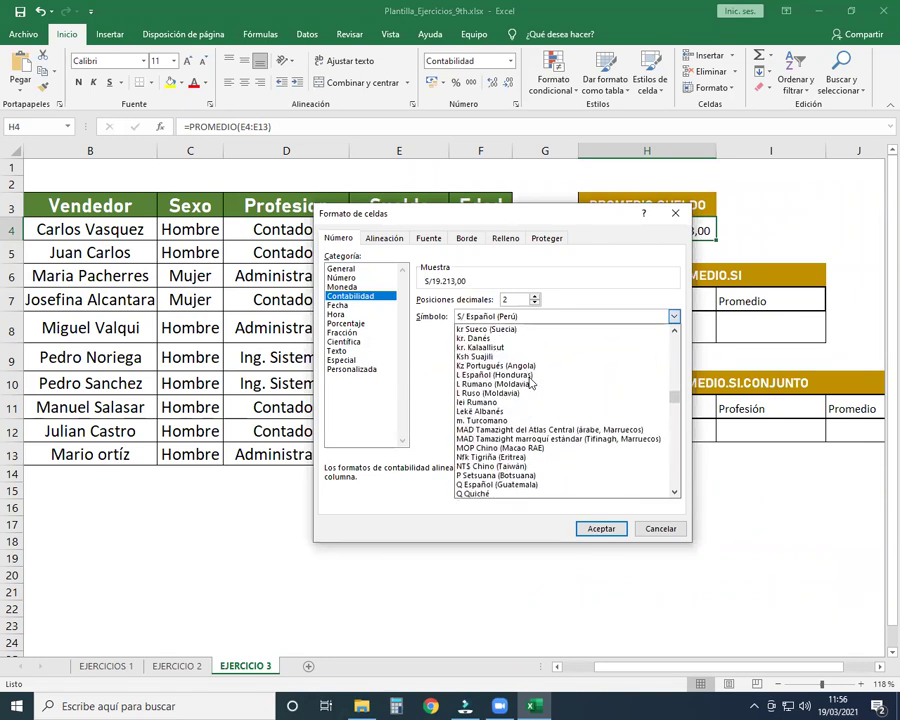
left_click(530, 375)
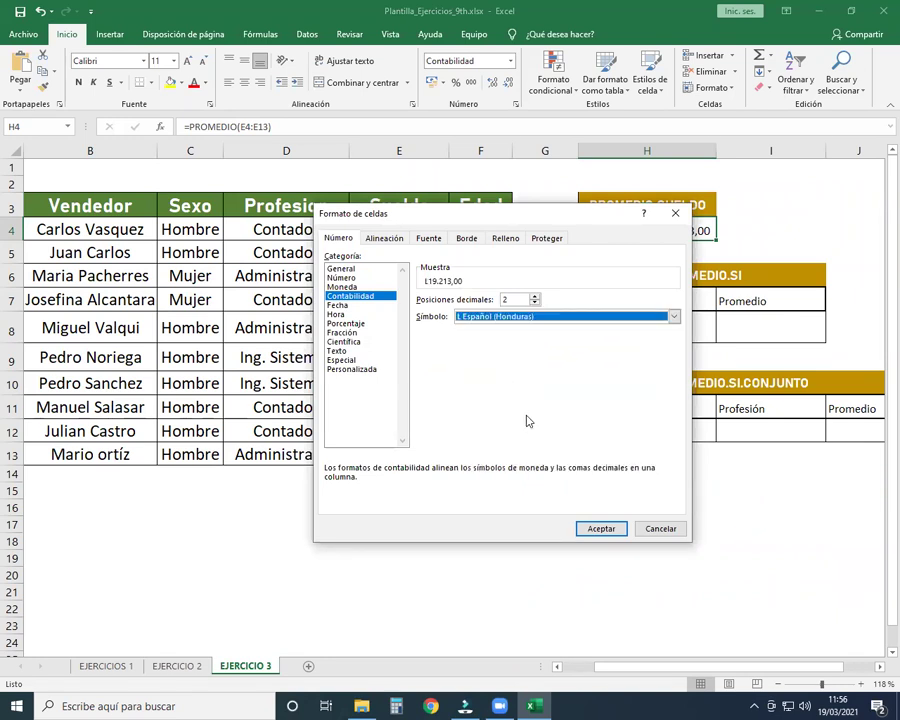
left_click(602, 532)
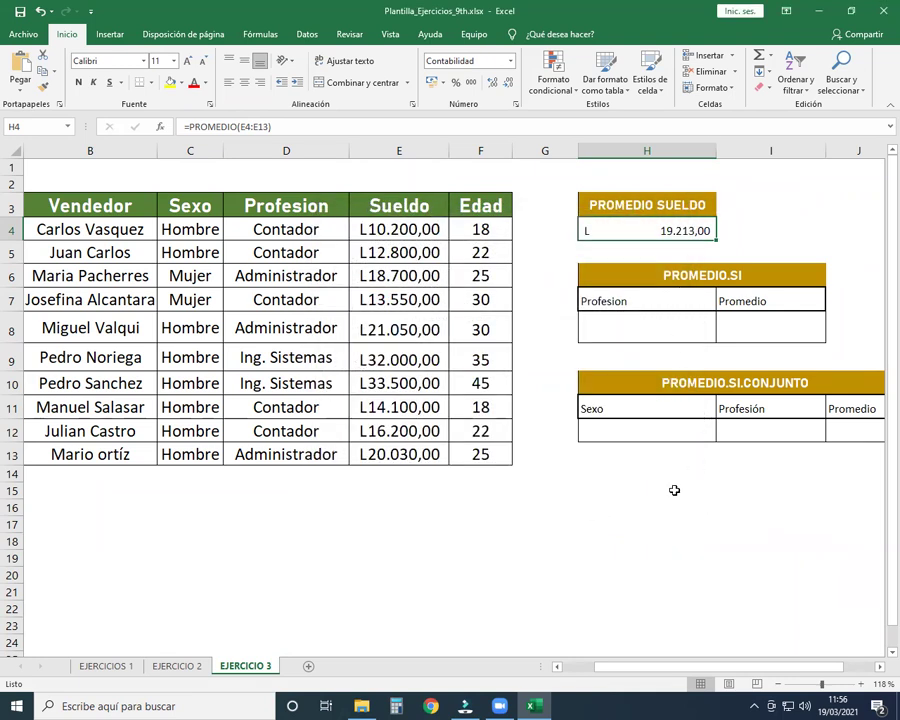
Enter Contador as the profession criterion in cell H8 of the PROMEDIO.SI table.
left_click(657, 334)
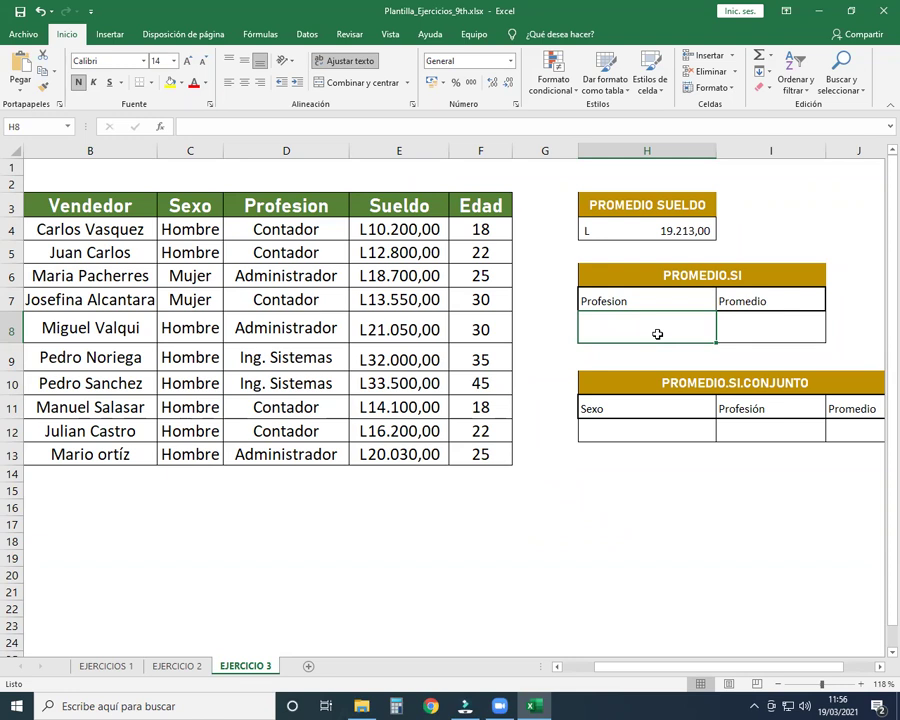
type("Cont")
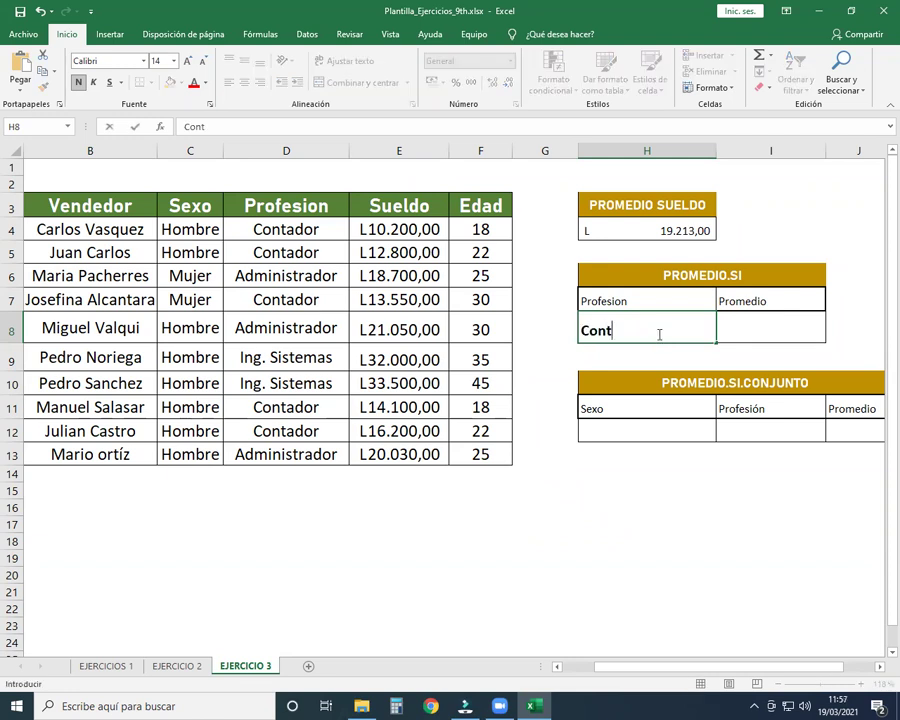
type("ador")
key("Tab")
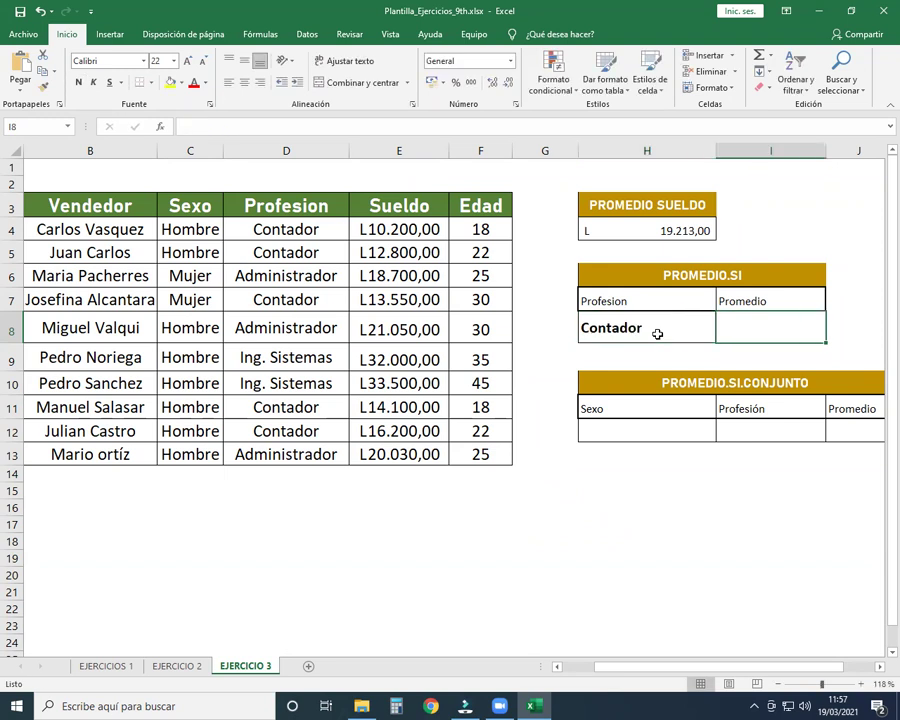
Calculate the conditional average in cell I8 with PROMEDIO.SI, using range D4:D13, criterion H8 and average range E4:E13.
type("=")
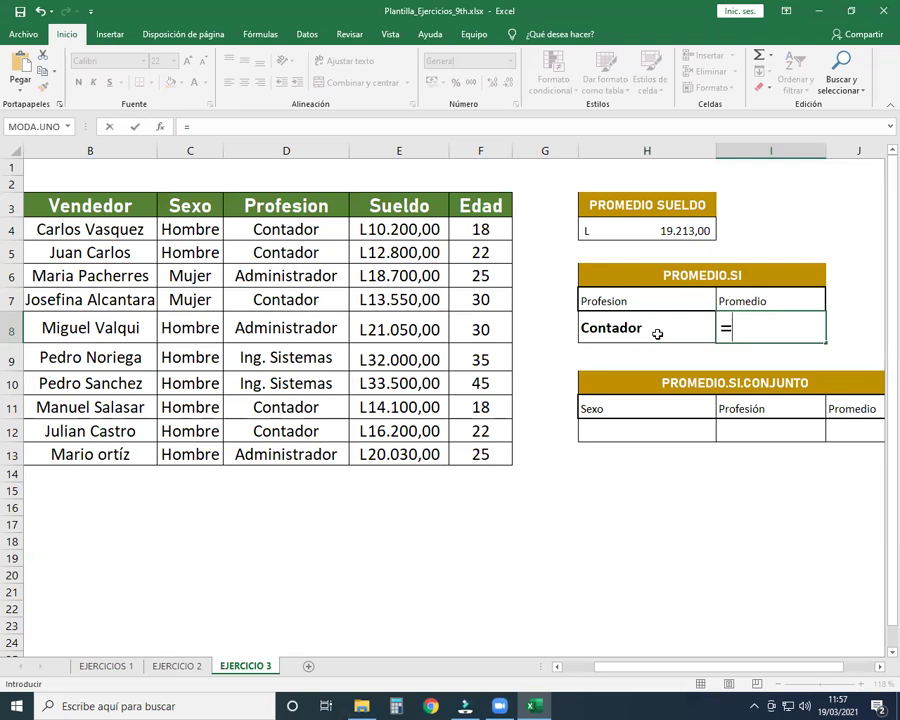
type("Pr")
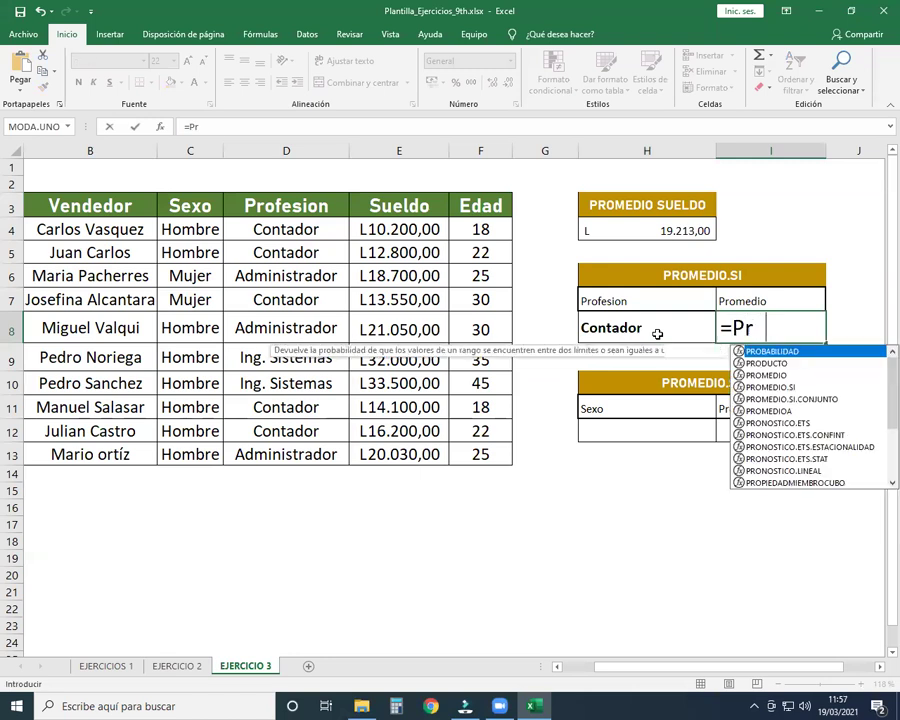
type("omedio")
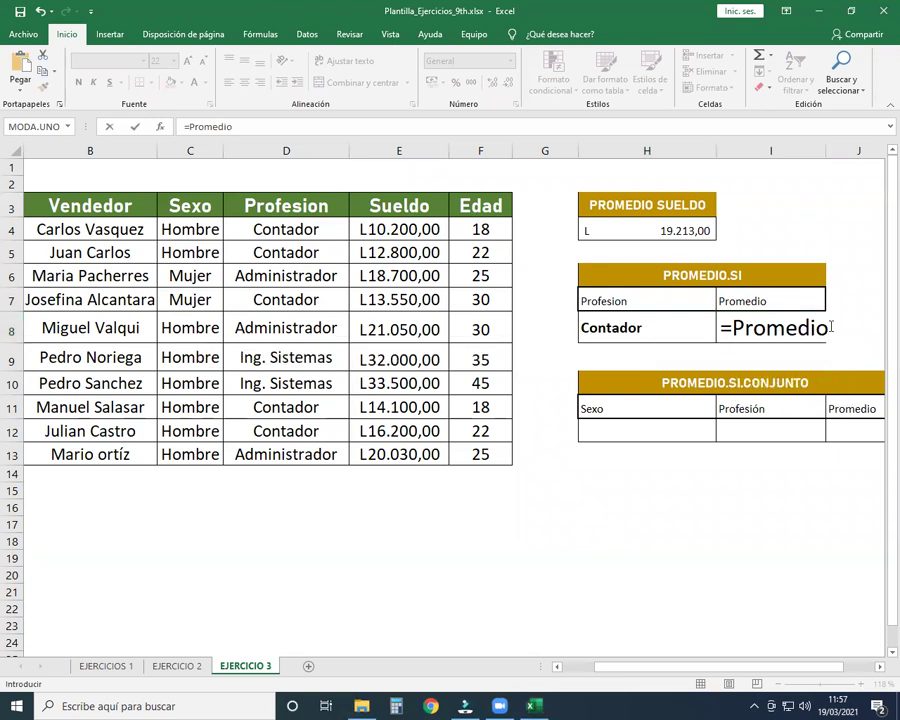
left_click(811, 363)
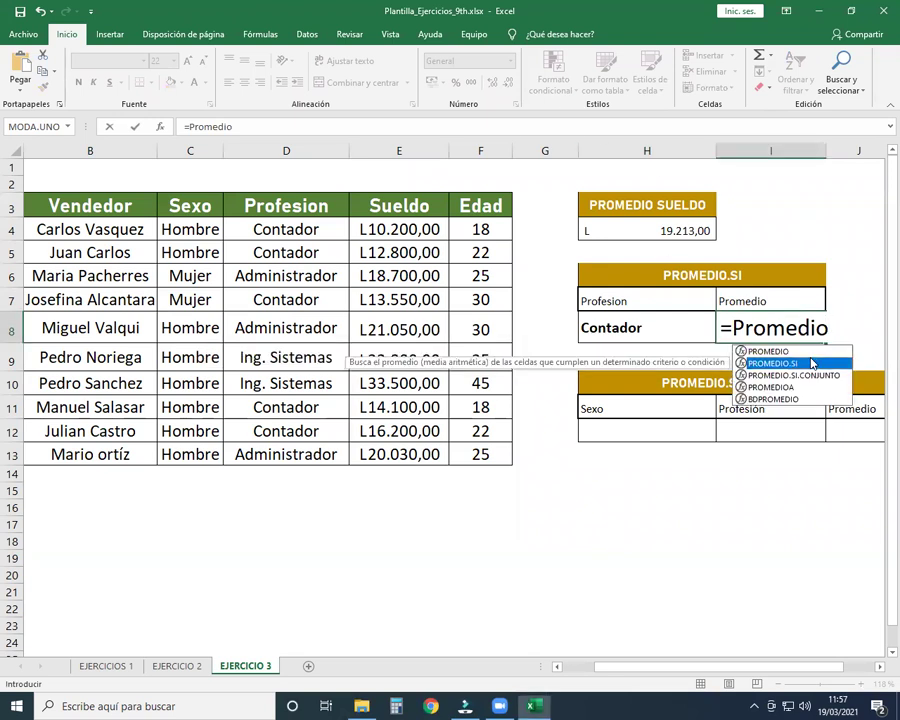
double_click(810, 362)
left_click_drag(655, 666, 705, 666)
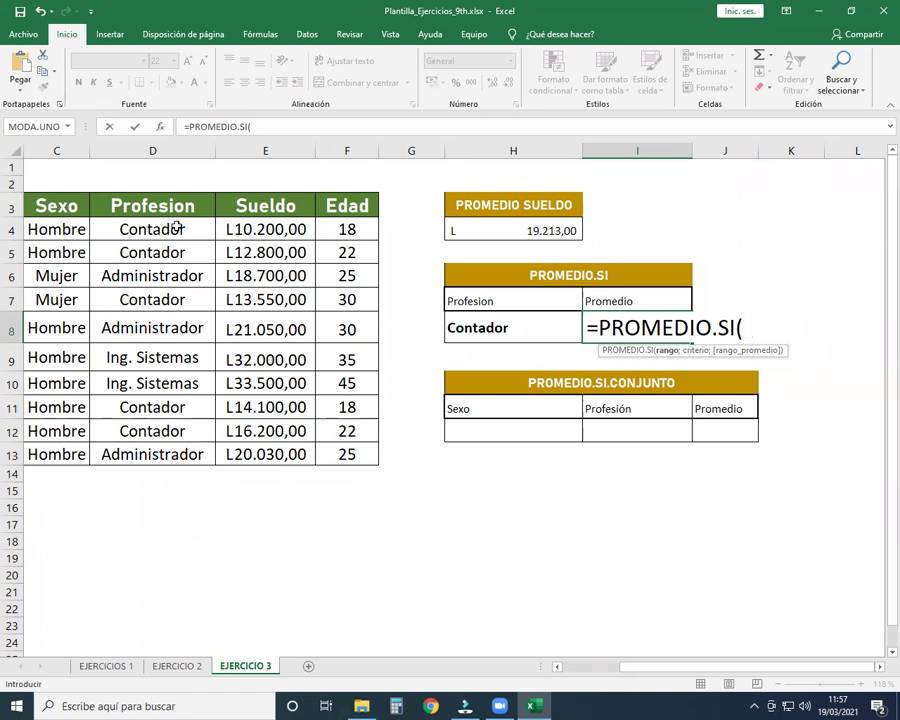
left_click_drag(176, 229, 168, 450)
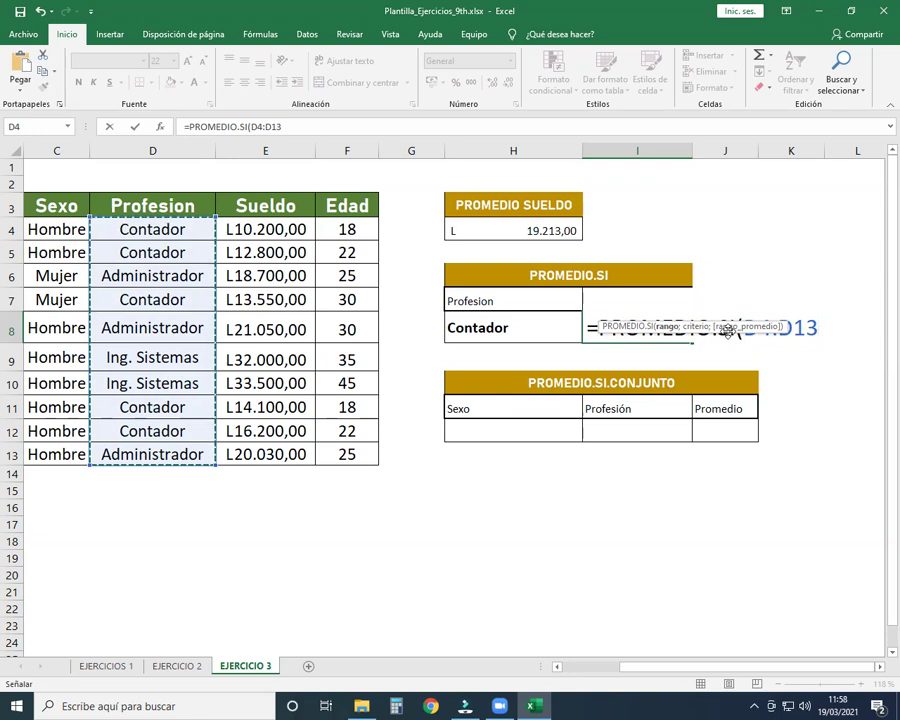
type(";")
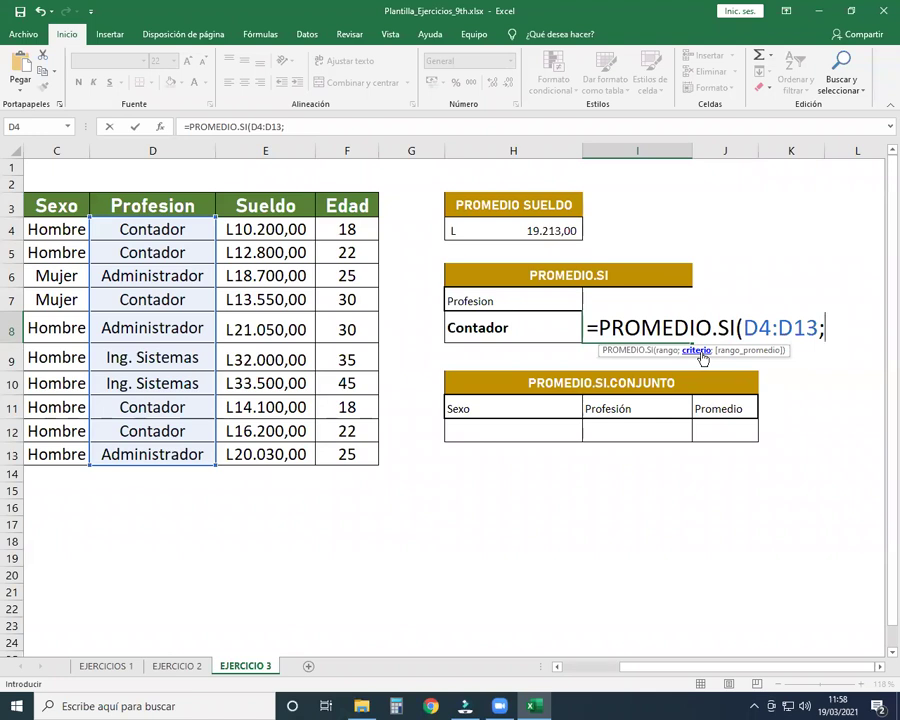
left_click(539, 328)
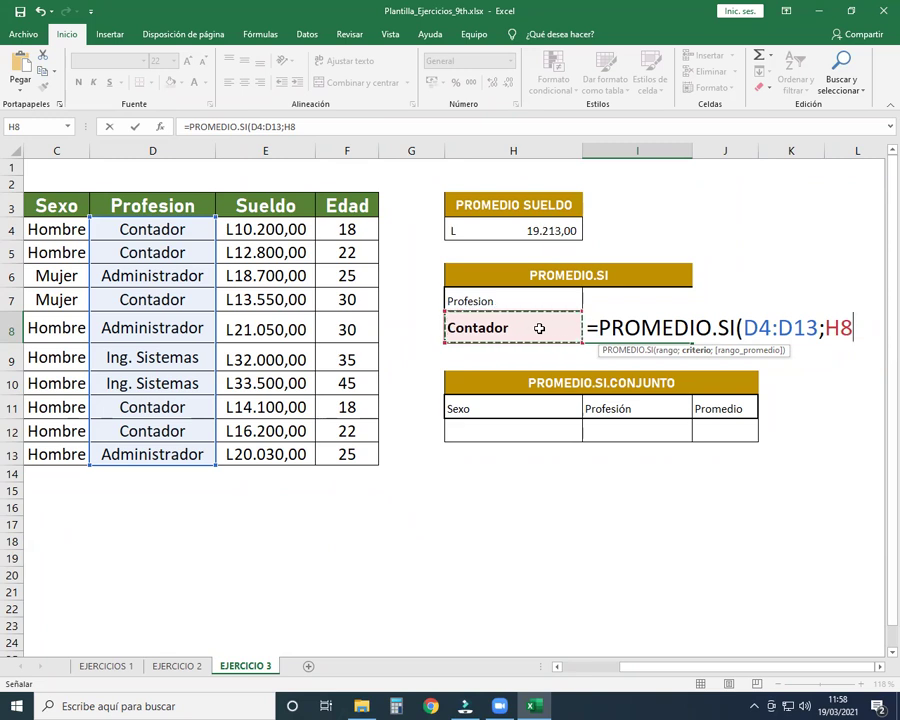
type(";")
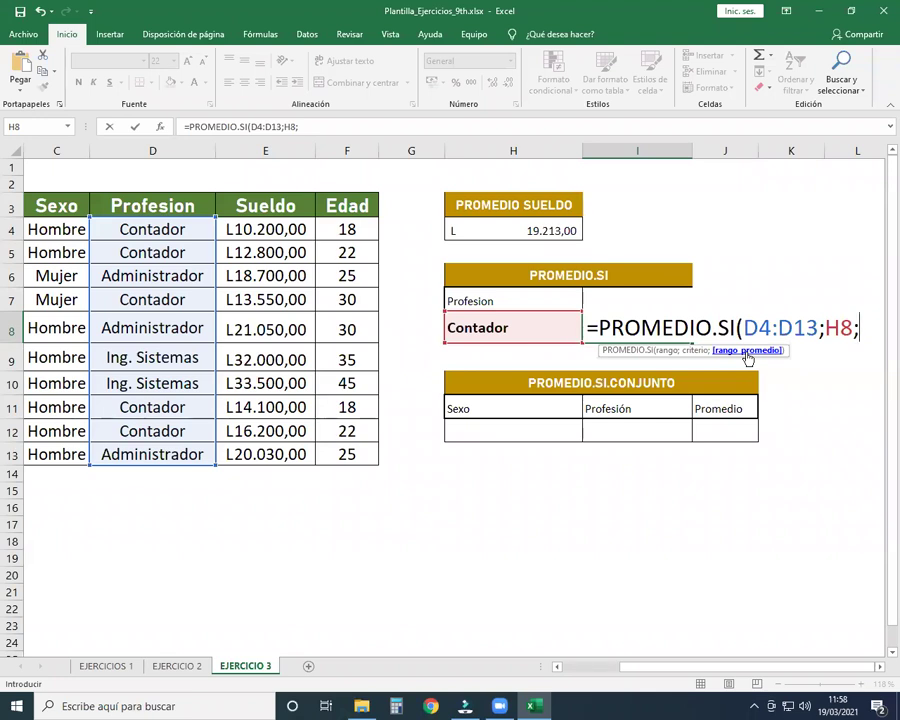
left_click_drag(296, 230, 287, 452)
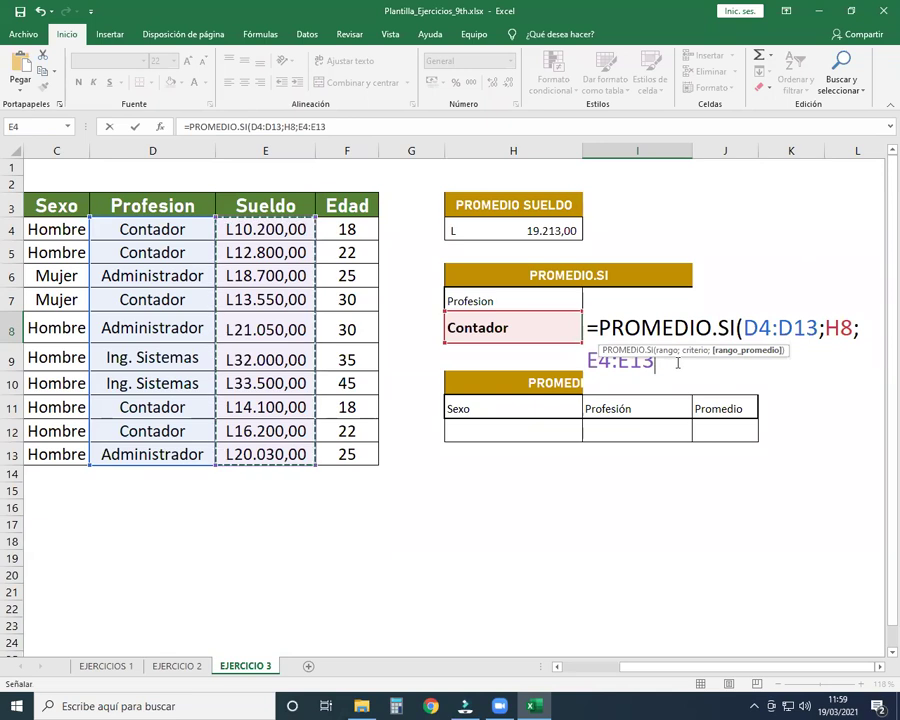
key("Return")
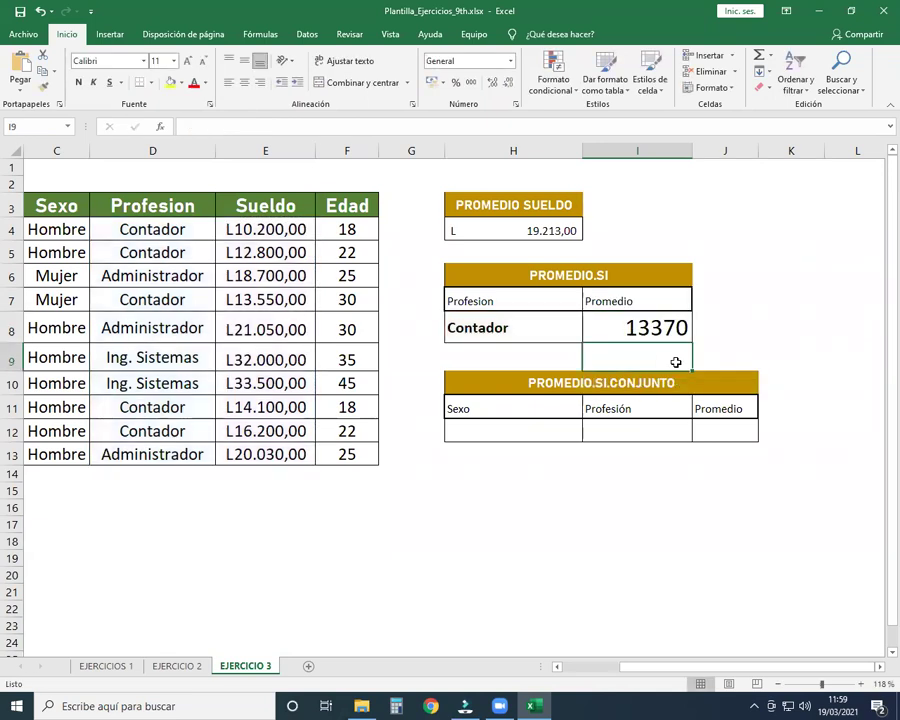
Change the profession criterion in cell H8 of the PROMEDIO.SI table to Ing. Sistemas.
left_click(482, 327)
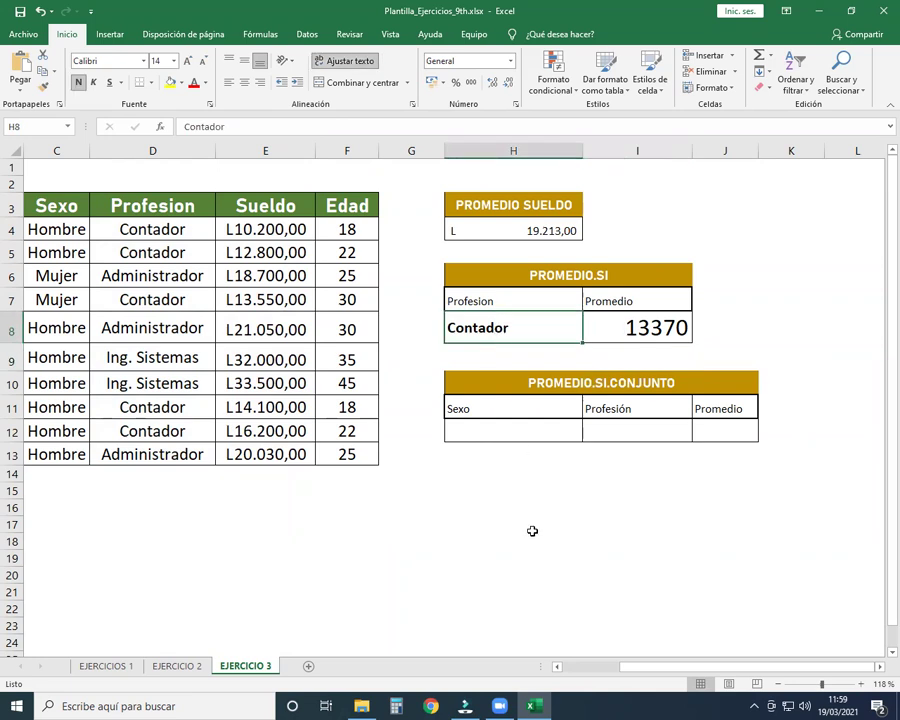
type("Ing")
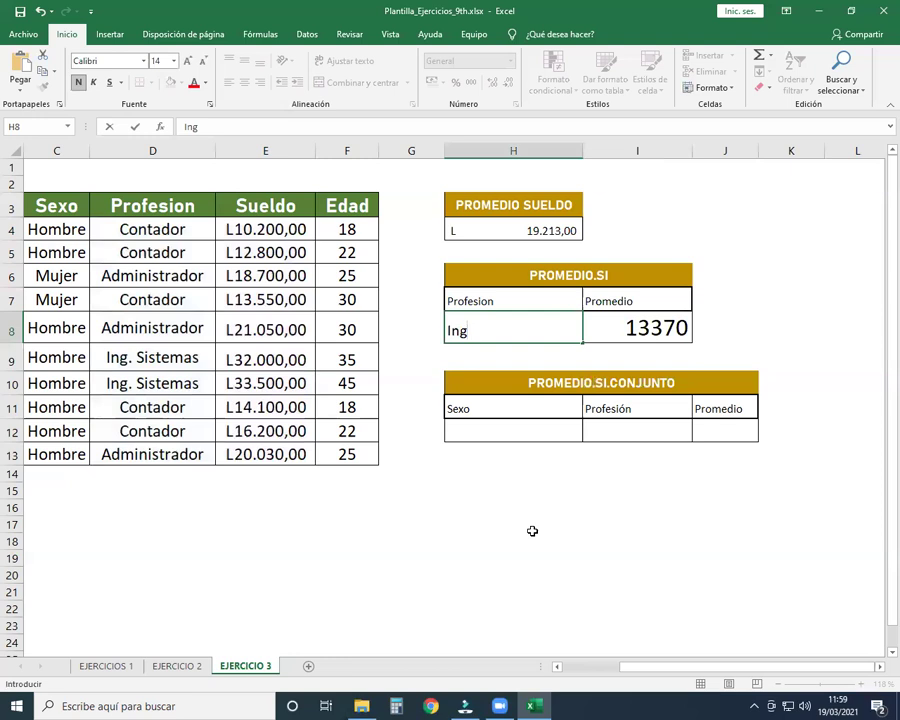
type(". Sistemas")
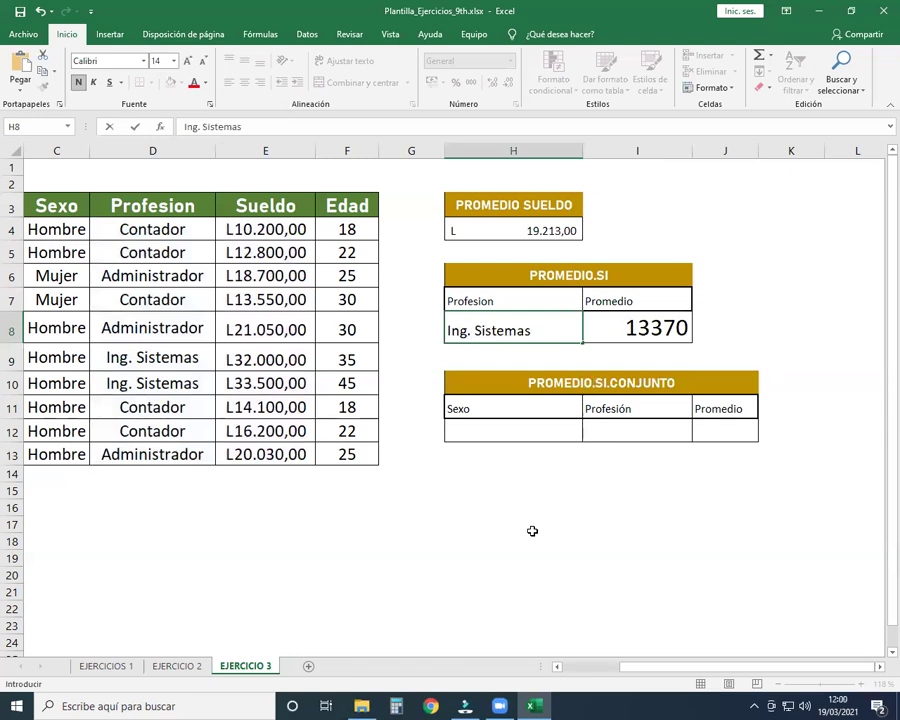
key("Return")
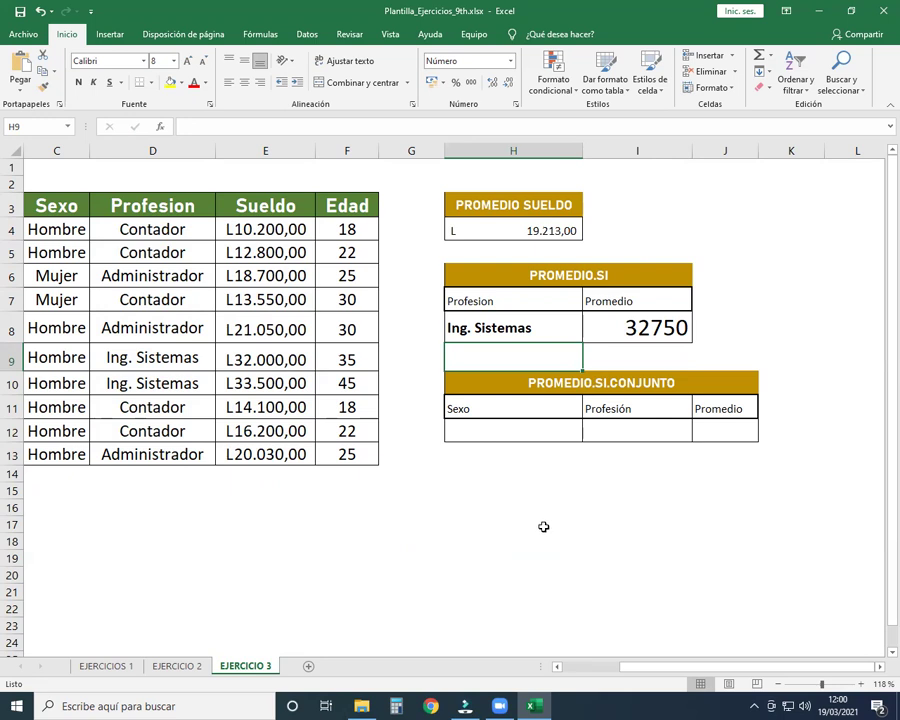
Compare the single Profesion criterion of the PROMEDIO.SI table with the Sexo and Profesión criteria of the PROMEDIO.SI.CONJUNTO table.
left_click(528, 440)
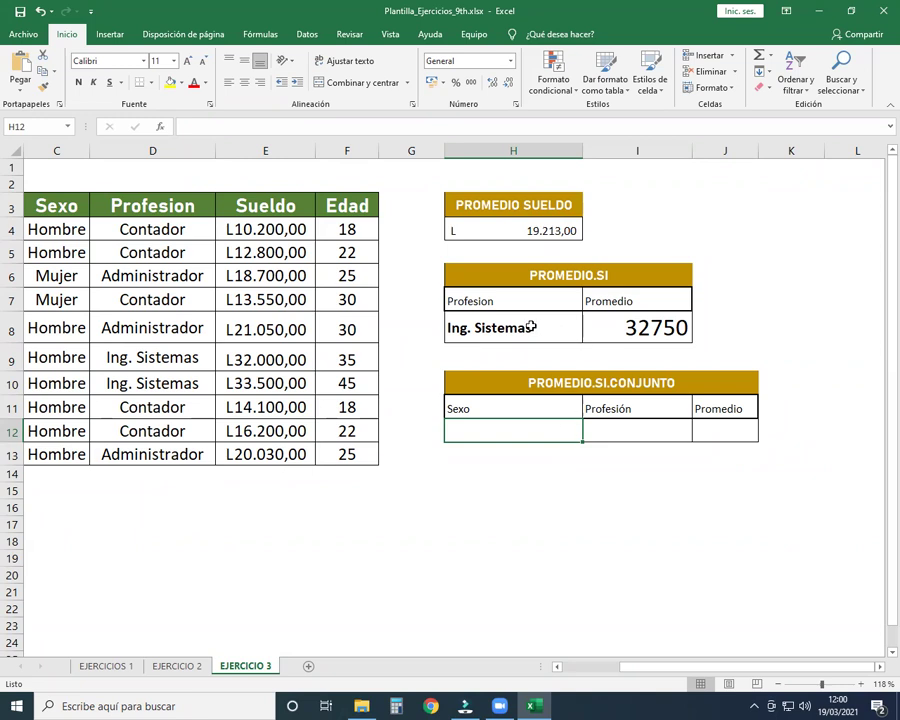
left_click(474, 326)
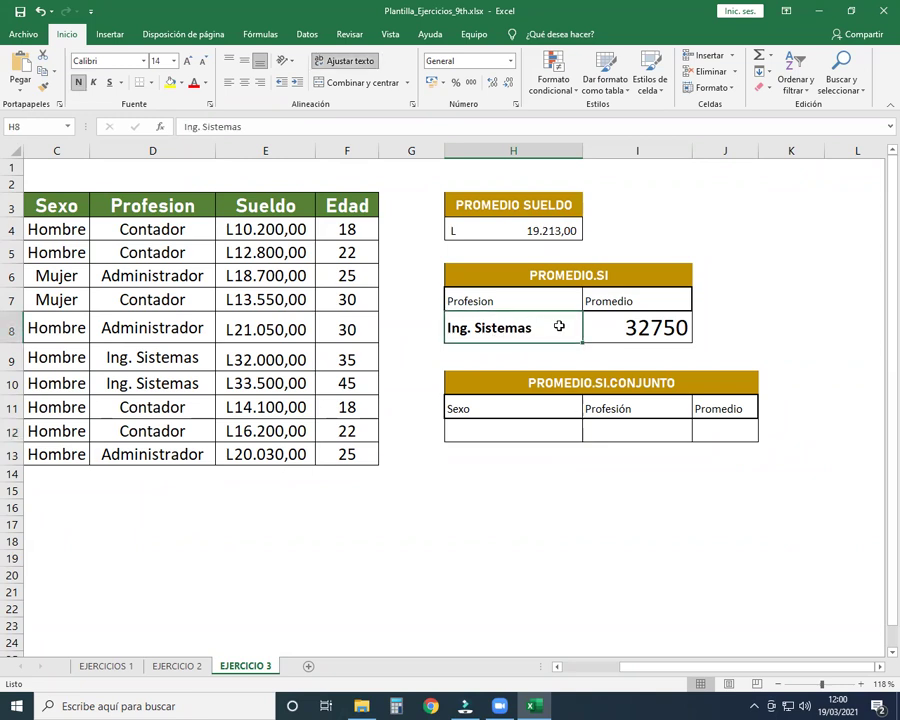
left_click(572, 435)
left_click(601, 432)
left_click(553, 434)
left_click(628, 430)
left_click(546, 429)
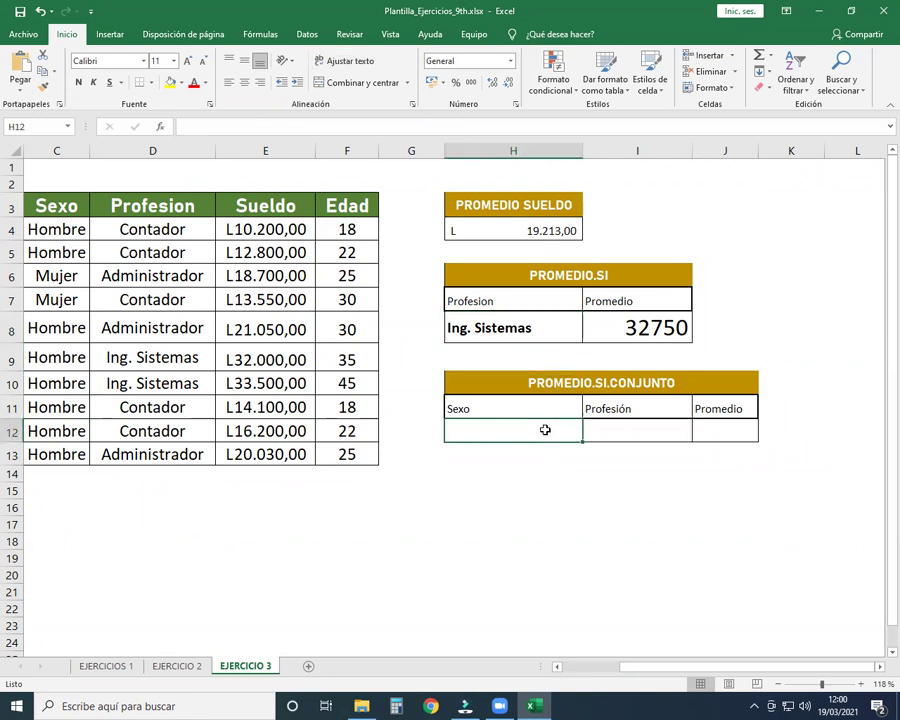
left_click(610, 411)
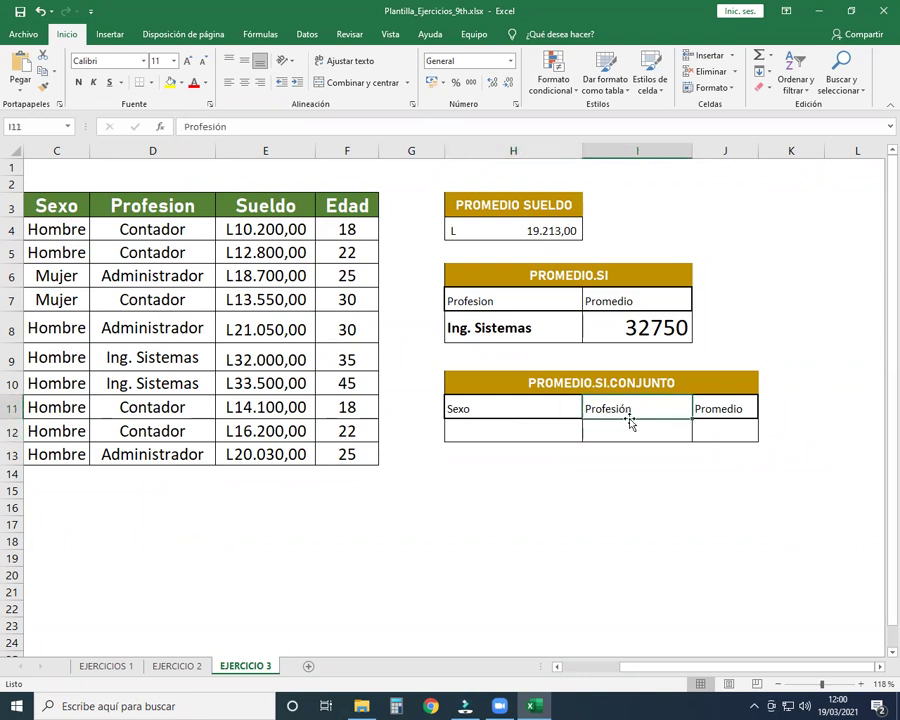
left_click(532, 411)
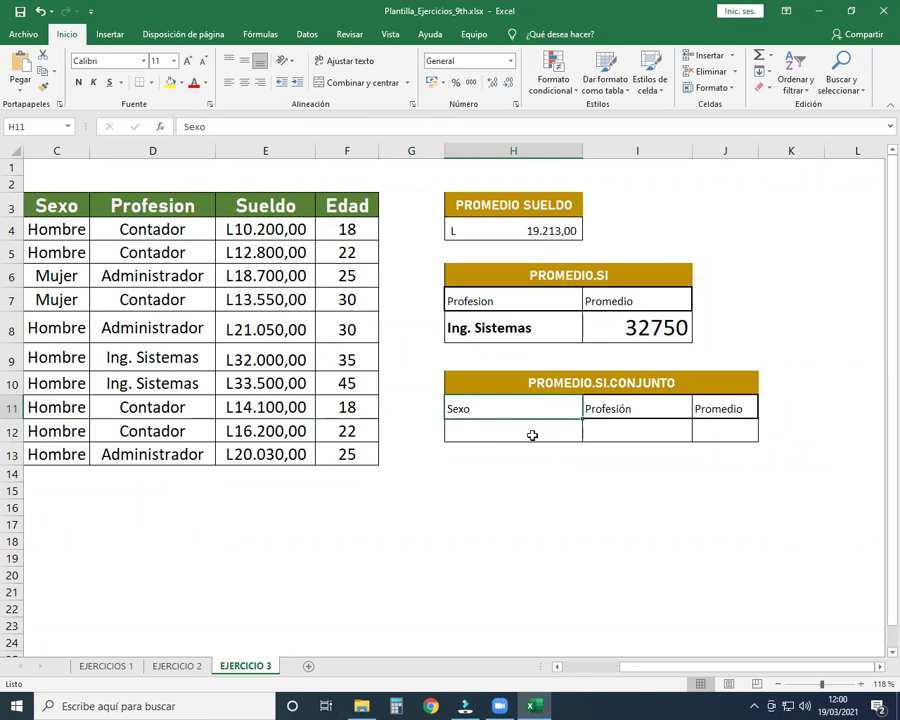
left_click(532, 435)
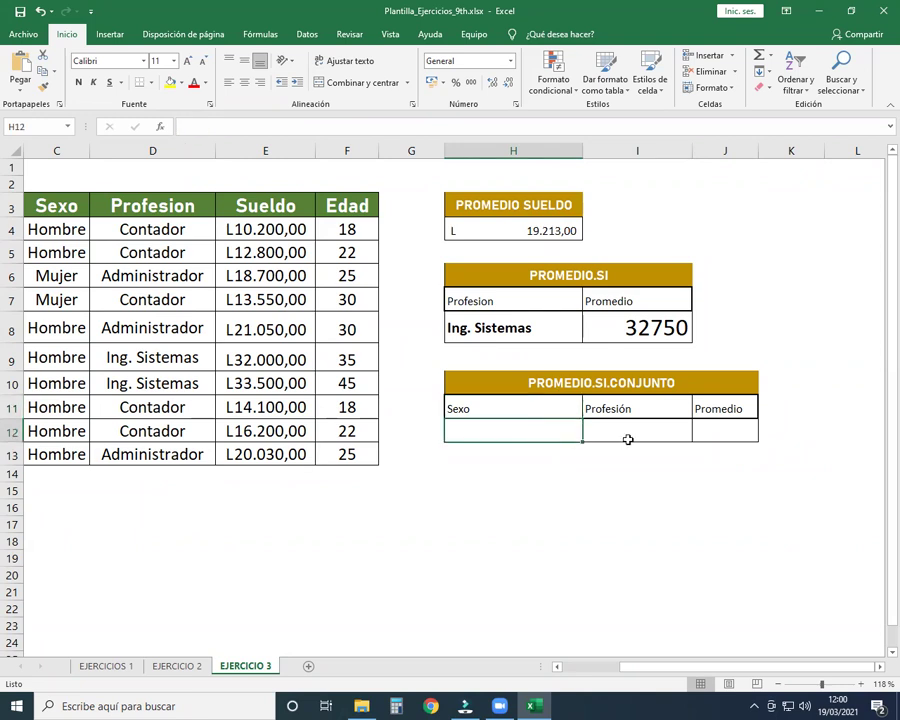
left_click(543, 328)
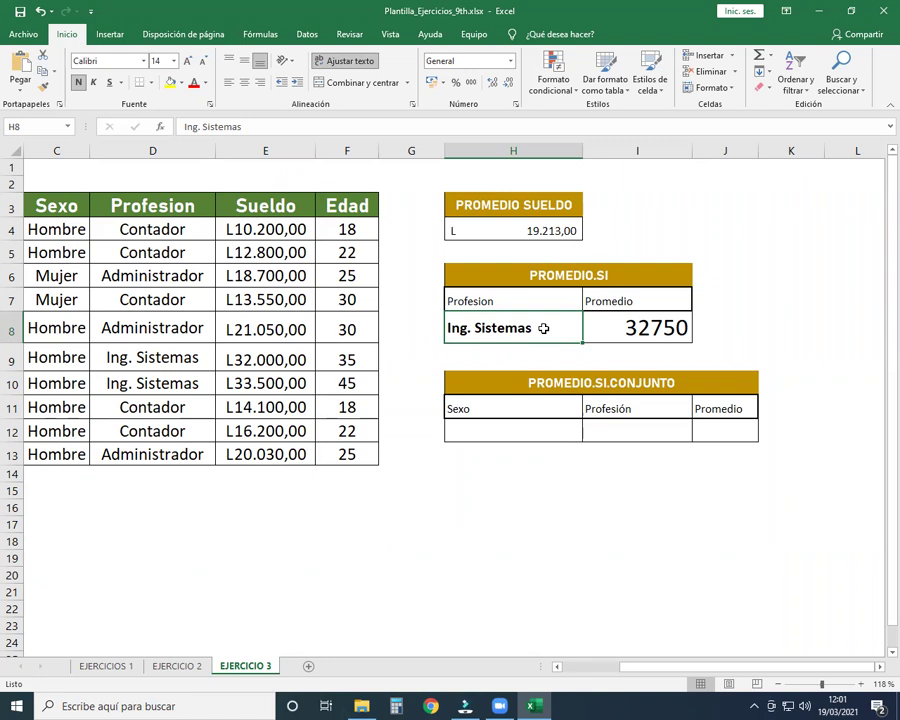
Enter Mujer as the Sexo criterion in cell H12 of the PROMEDIO.SI.CONJUNTO table.
left_click(534, 425)
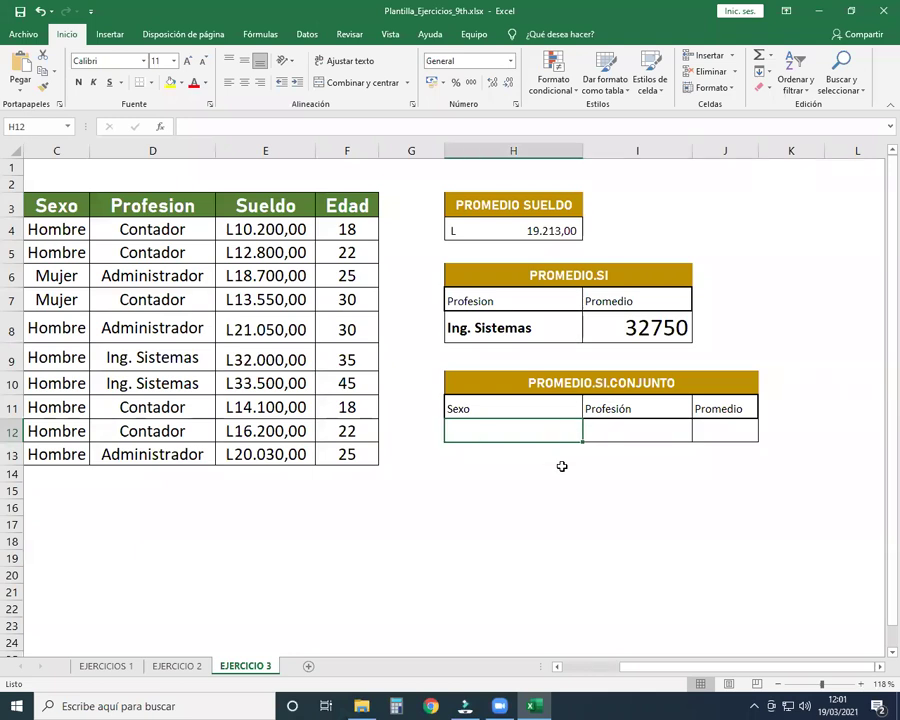
type("Mujer")
key("Tab")
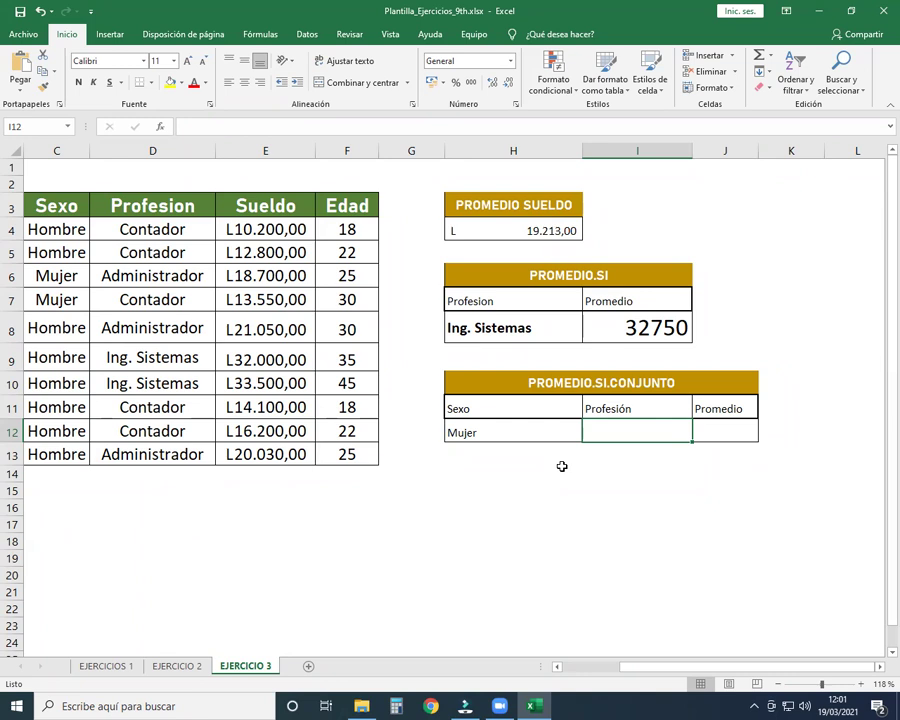
Enter Contador as the Profesión criterion in cell I12 of the PROMEDIO.SI.CONJUNTO table.
type("Cont")
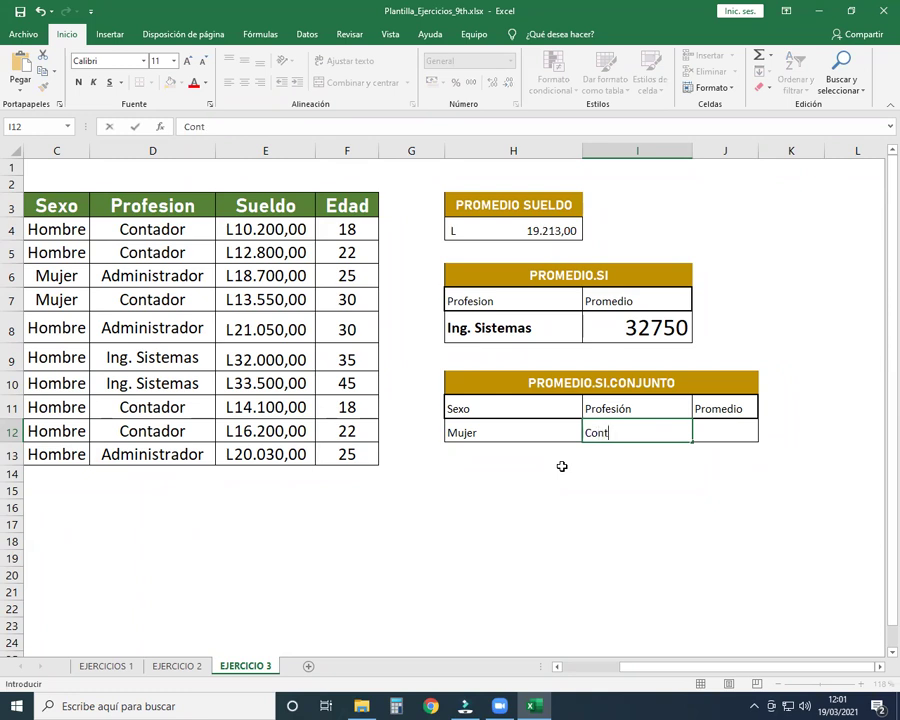
type("ador")
key("Tab")
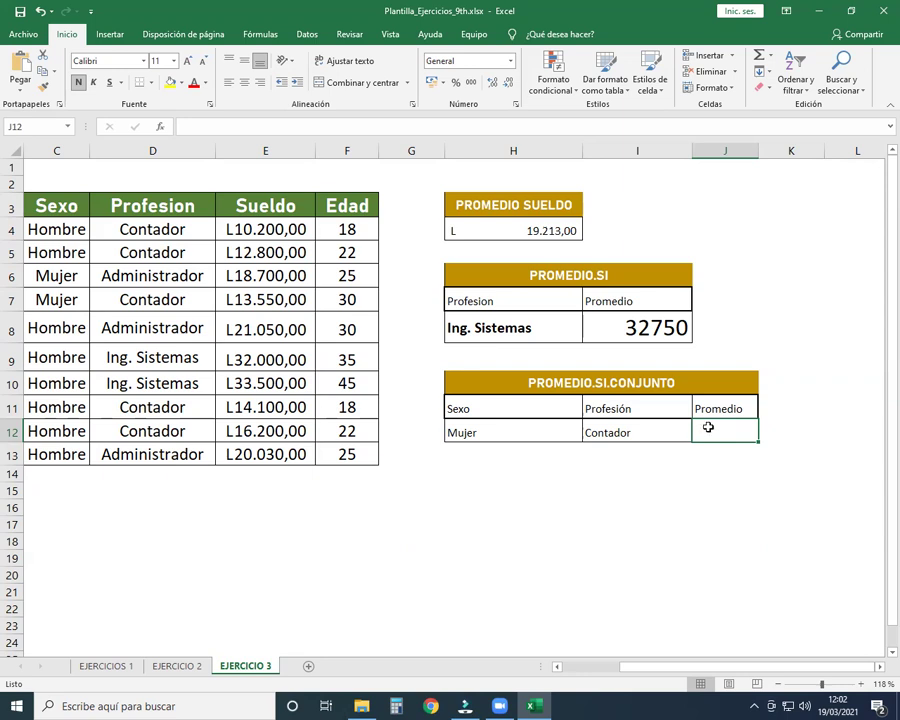
Start a PROMEDIO.SI.CONJUNTO formula in cell J12 with the Sueldo cells E4:E13 as the average range.
type("=")
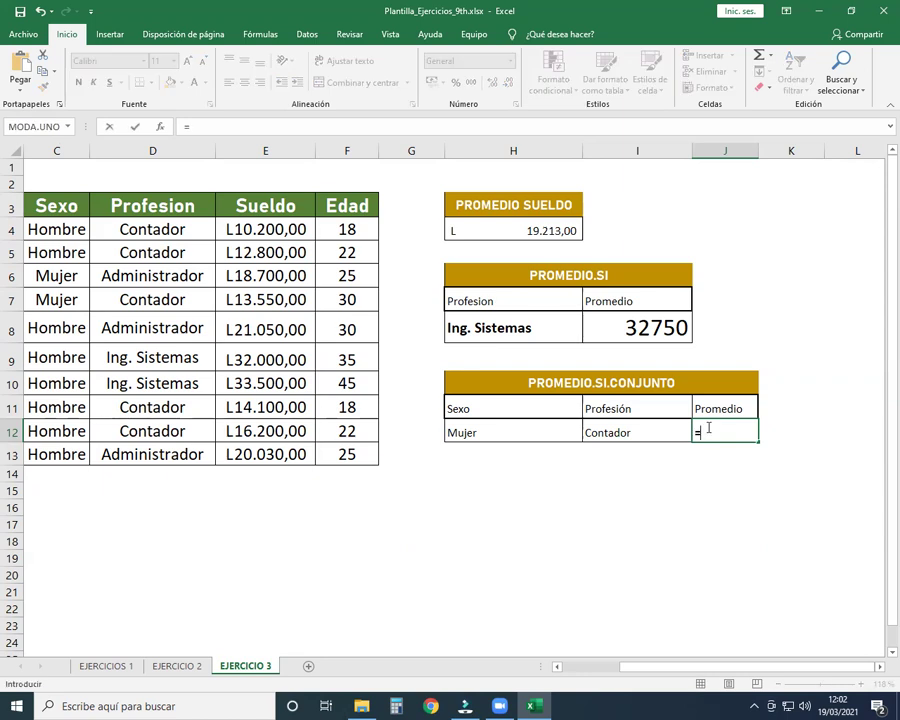
type("pro")
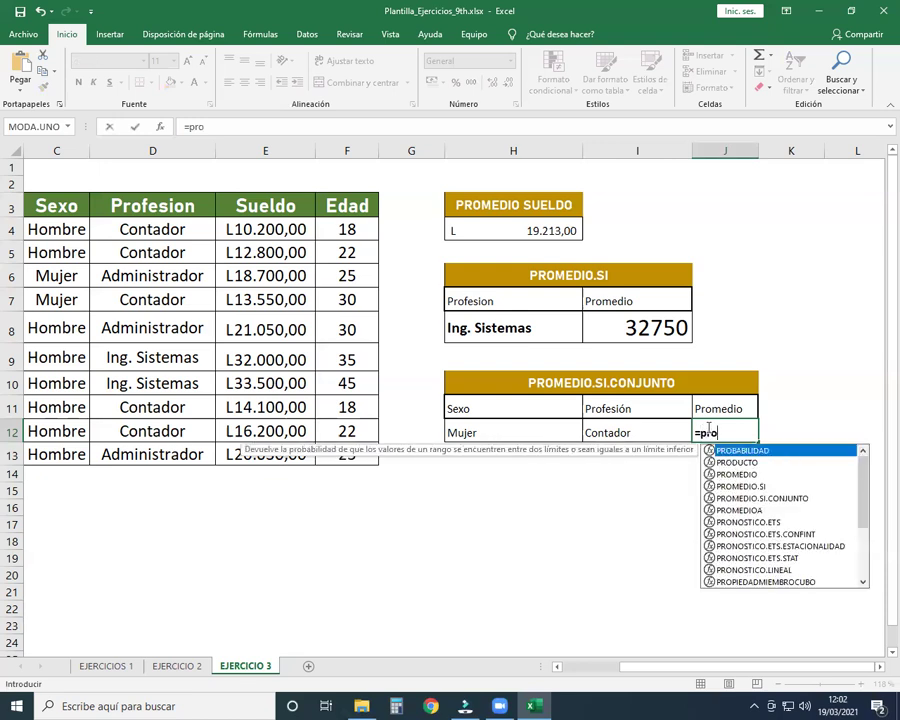
type("medio")
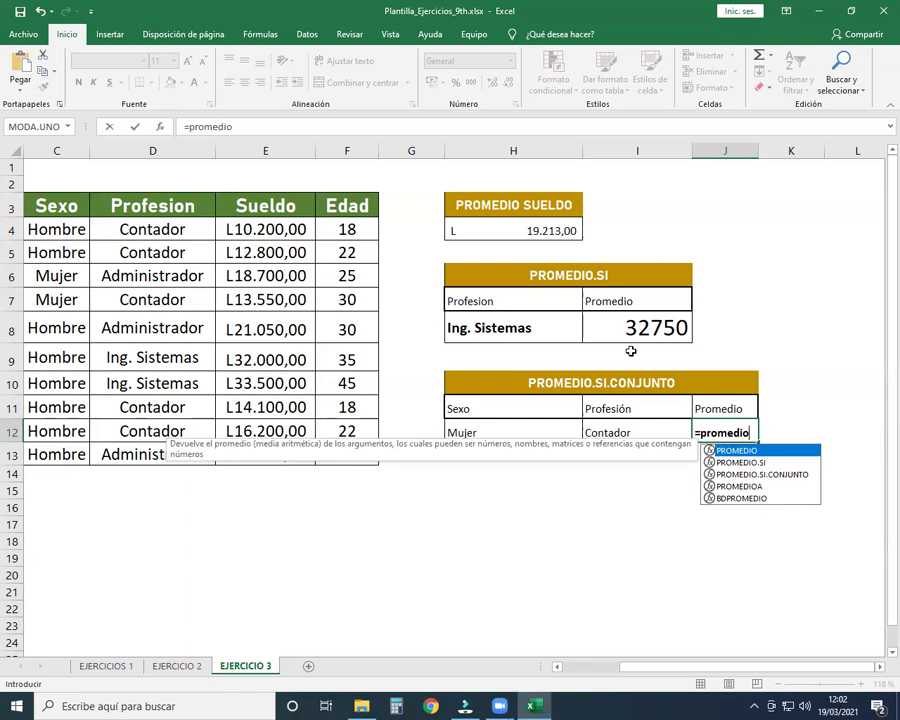
left_click(774, 478)
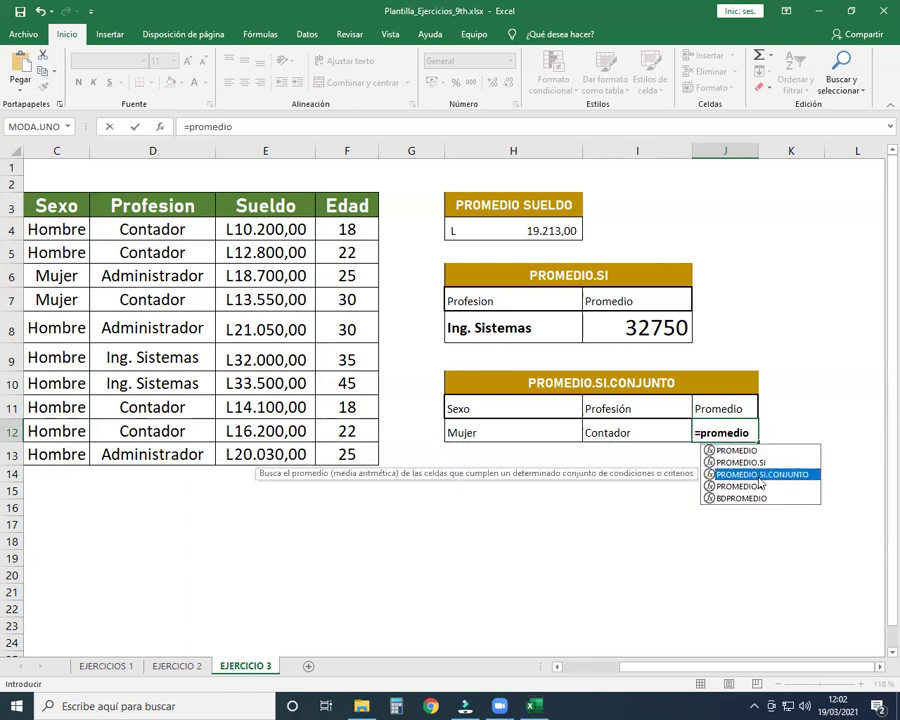
double_click(774, 476)
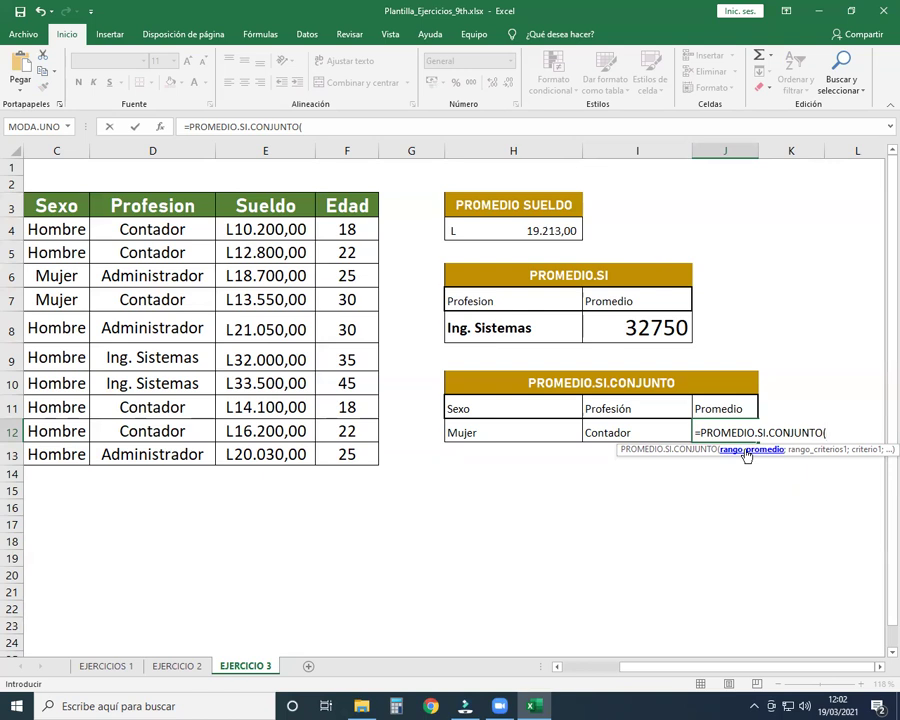
left_click_drag(241, 231, 273, 455)
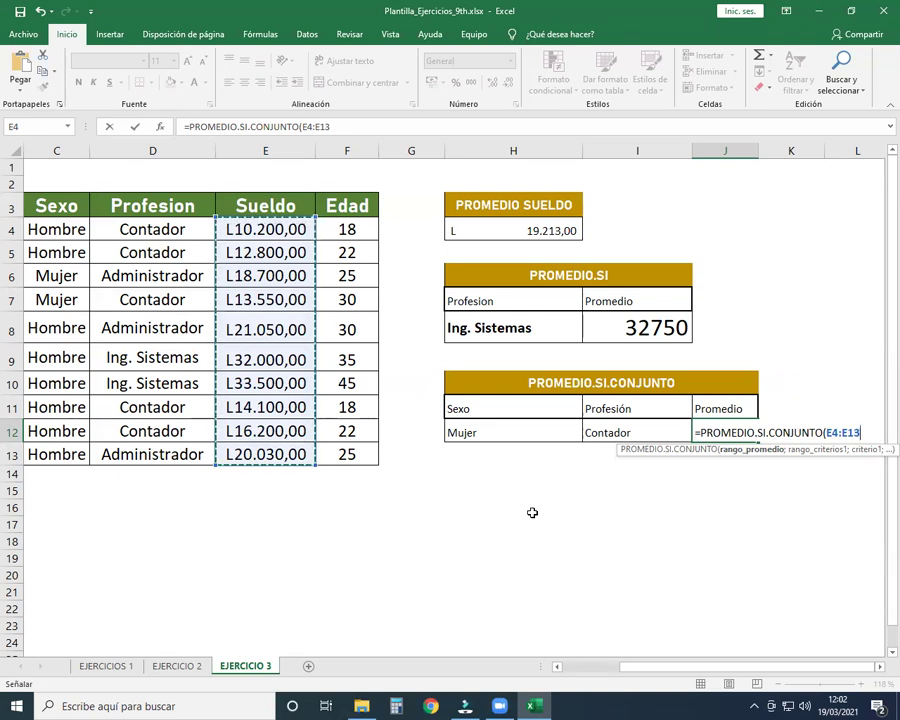
type(";")
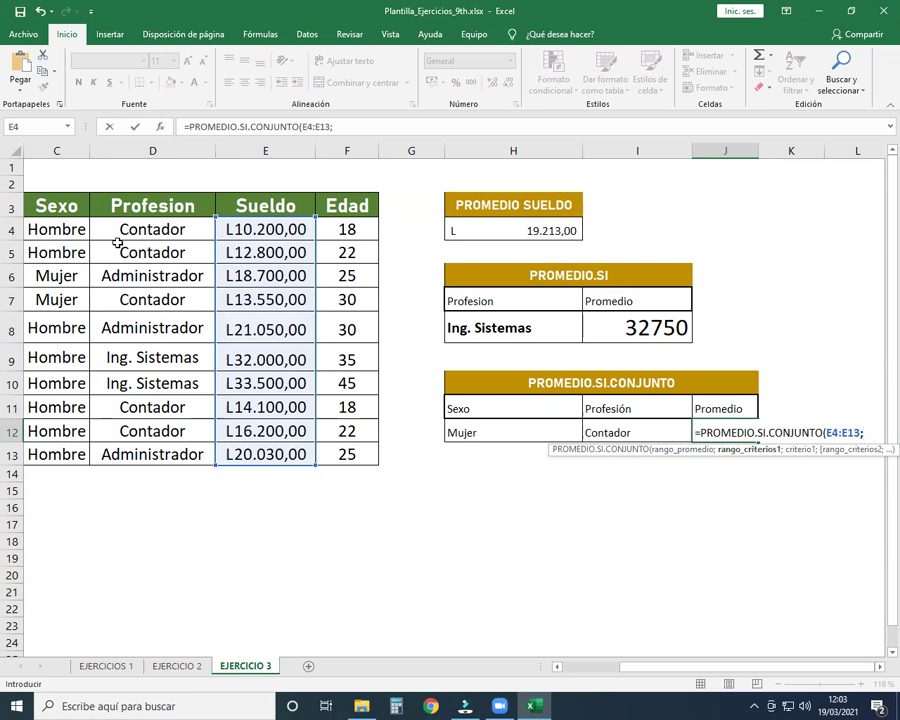
Complete the J12 formula with criteria range C4:C13 matched to H12 and criteria range D4:D13 matched to I12.
left_click_drag(70, 228, 72, 450)
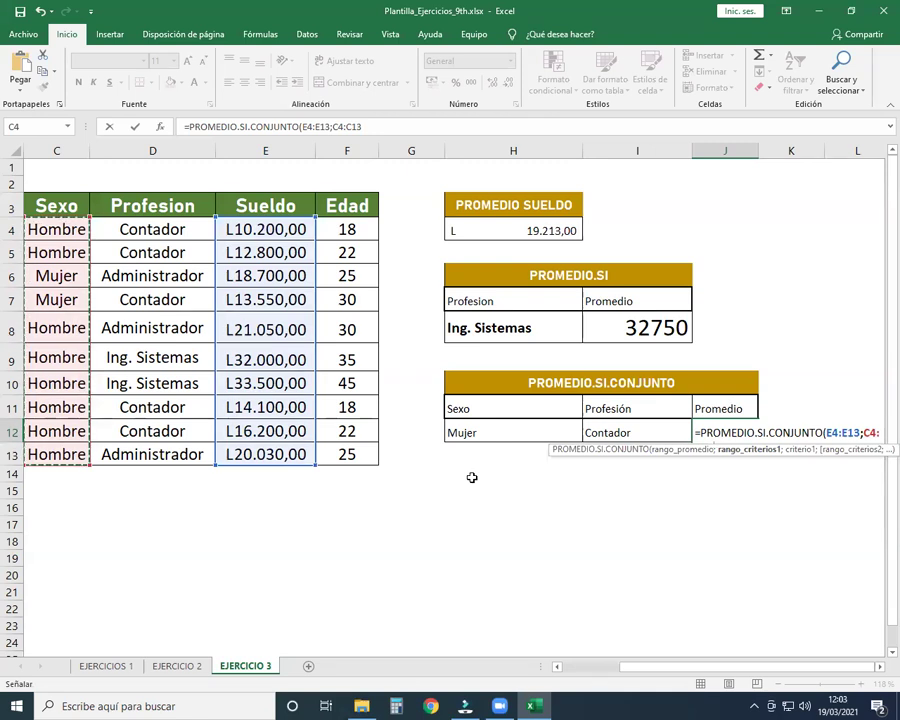
type(";")
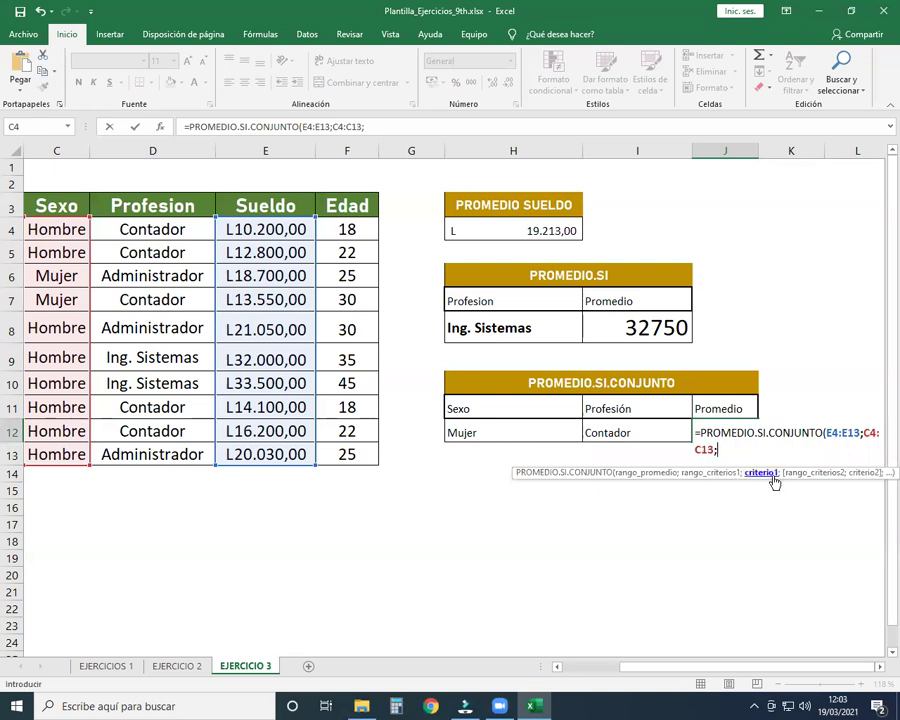
left_click(505, 431)
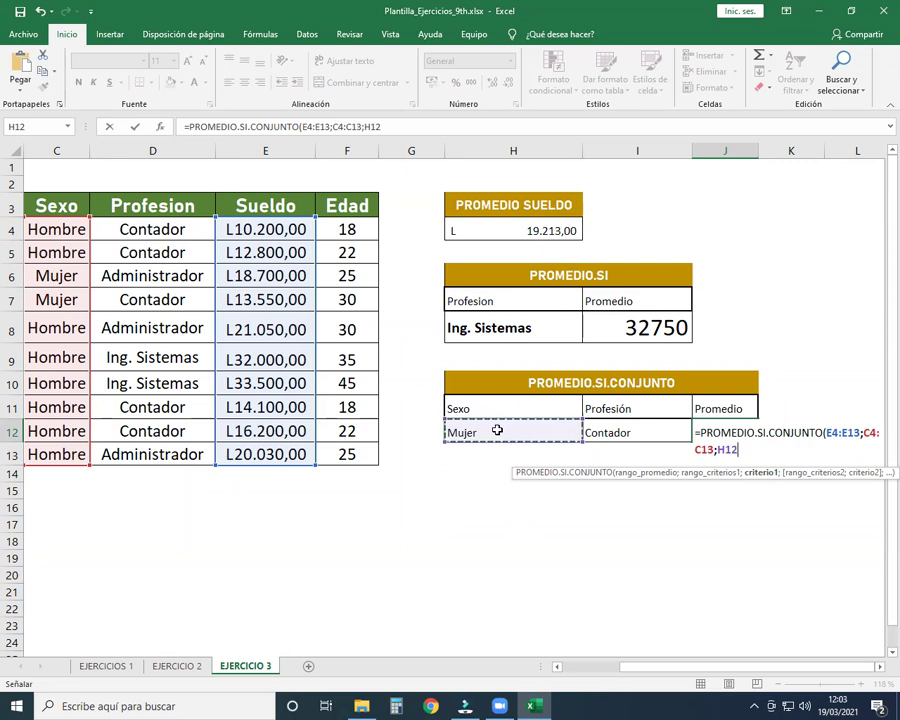
type(";")
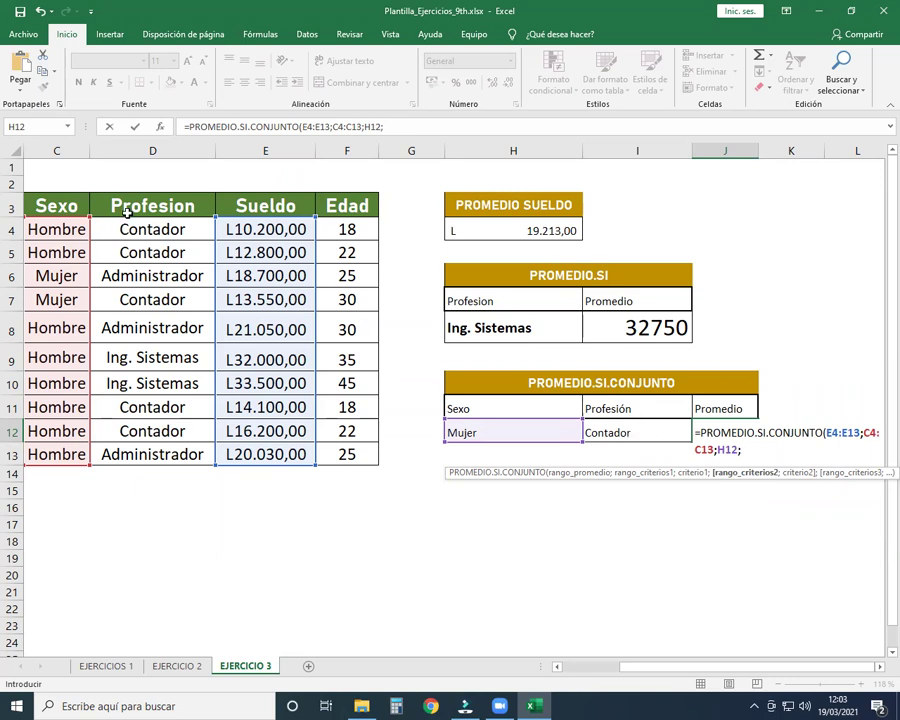
left_click_drag(128, 230, 124, 456)
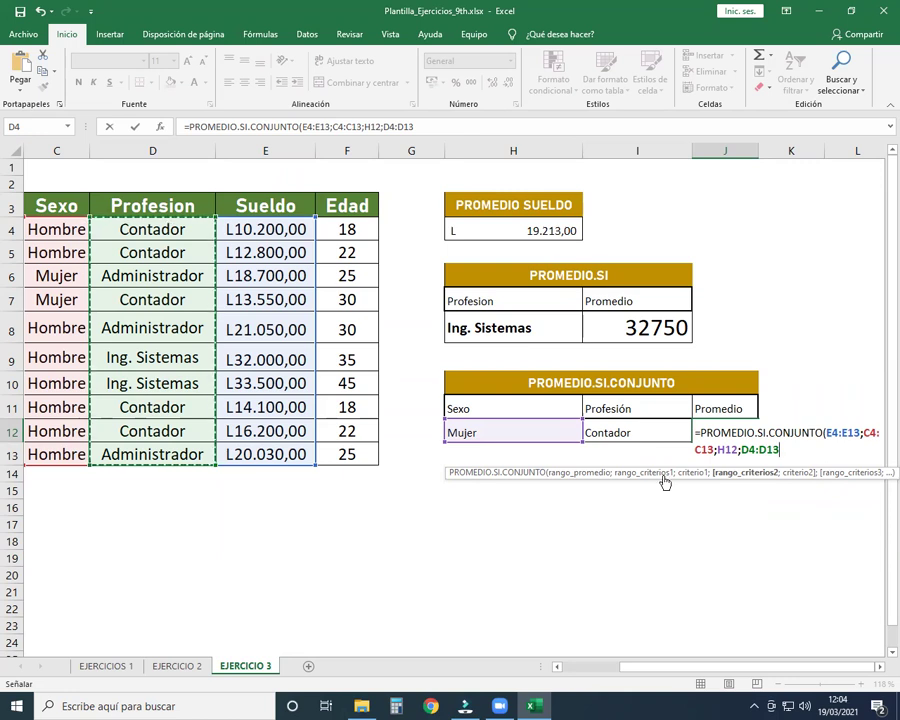
type(";")
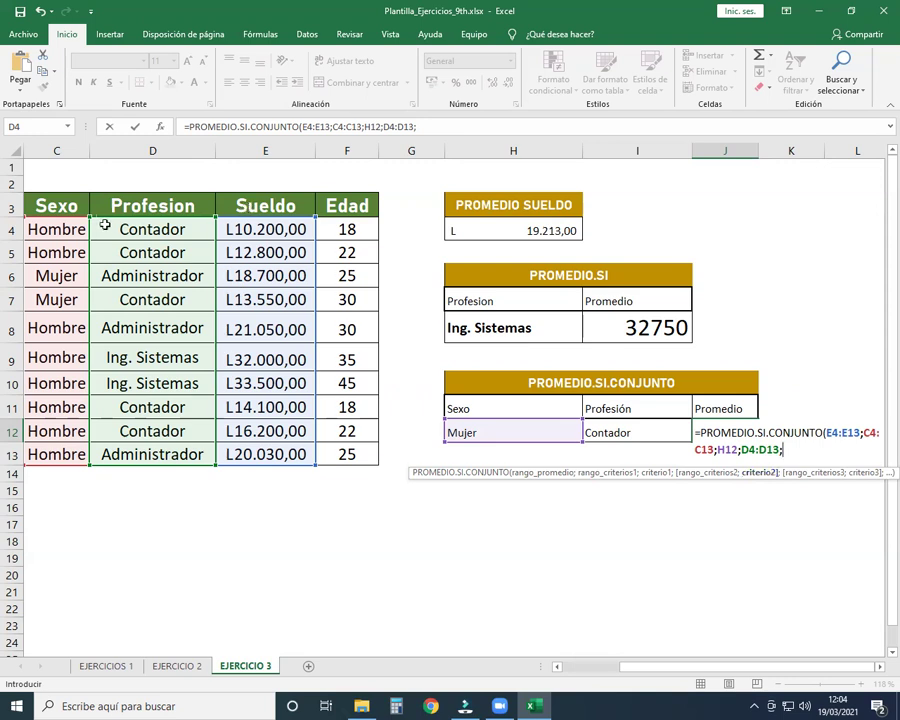
left_click(643, 432)
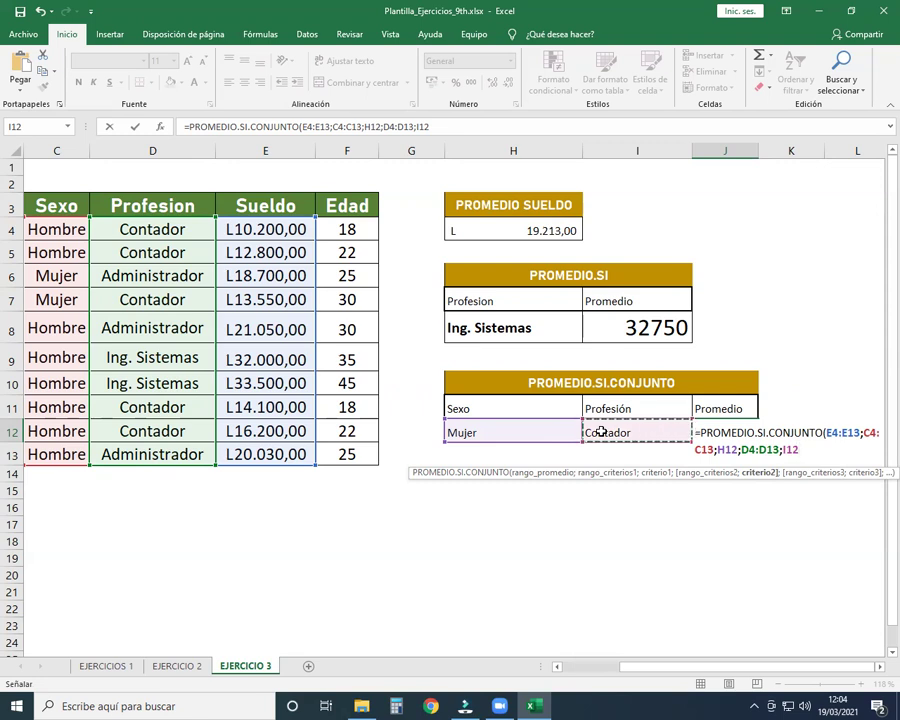
key("Return")
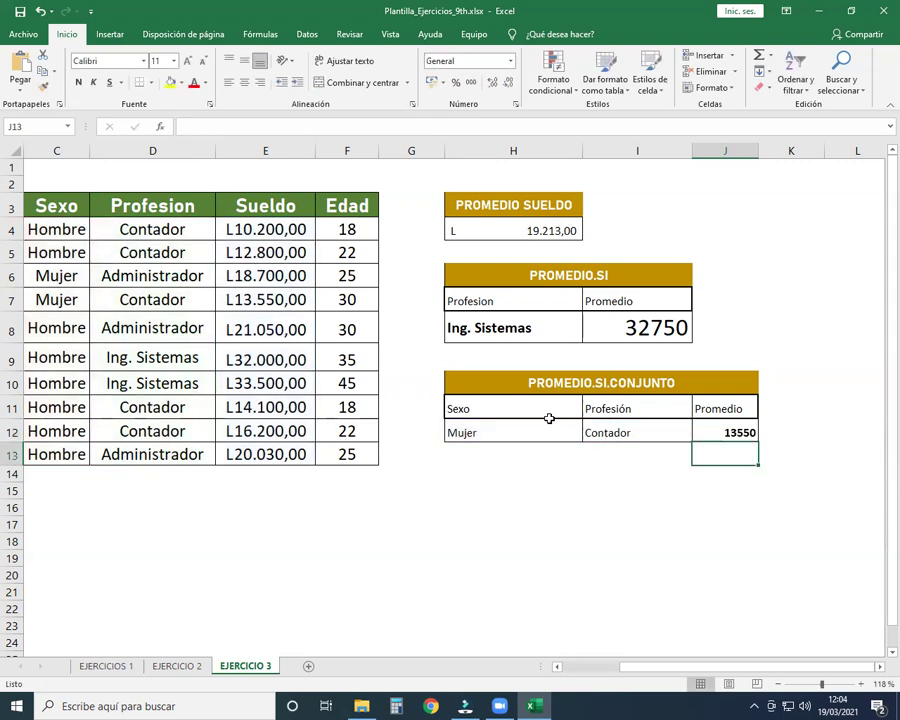
Change the Profesión criterion in cell I12 to Administrador.
left_click(620, 431)
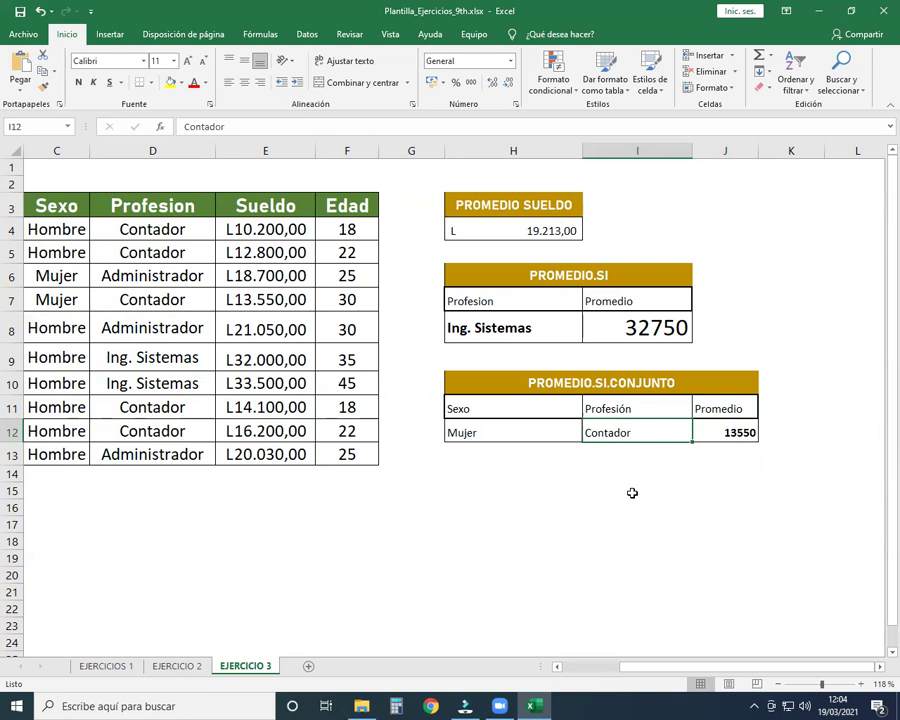
type("Adm")
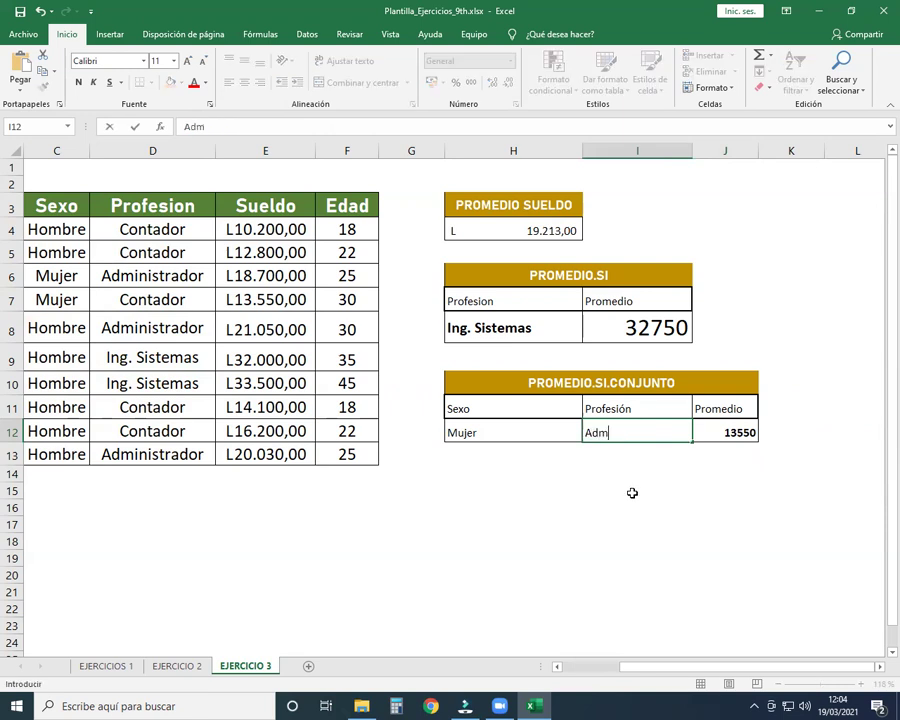
type("inistr")
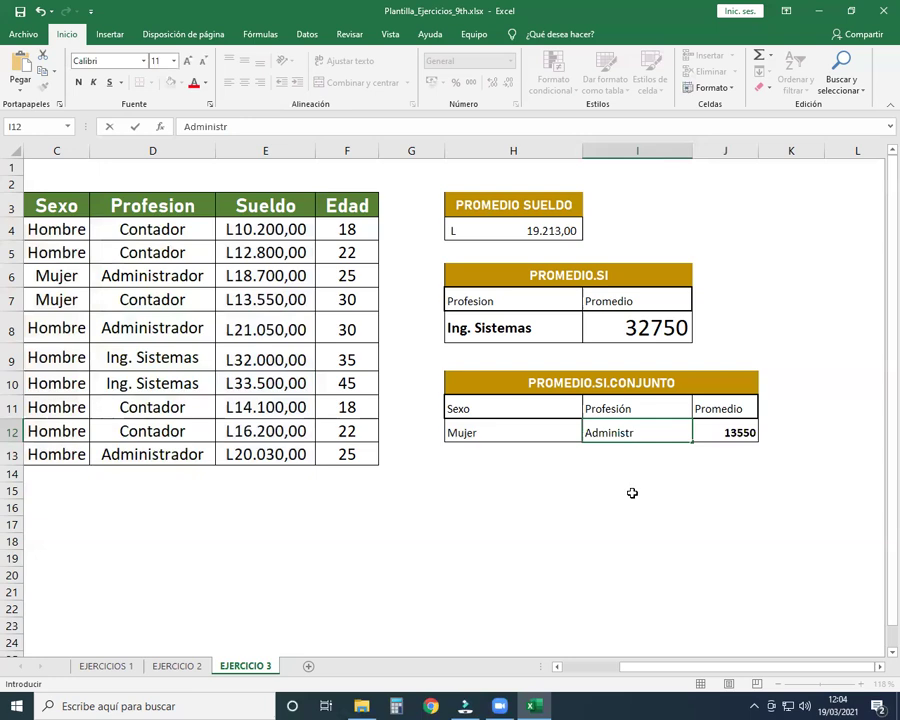
type("ador")
key("Return")
Change the Sexo criterion in cell H12 to Hombre.
key("Left")
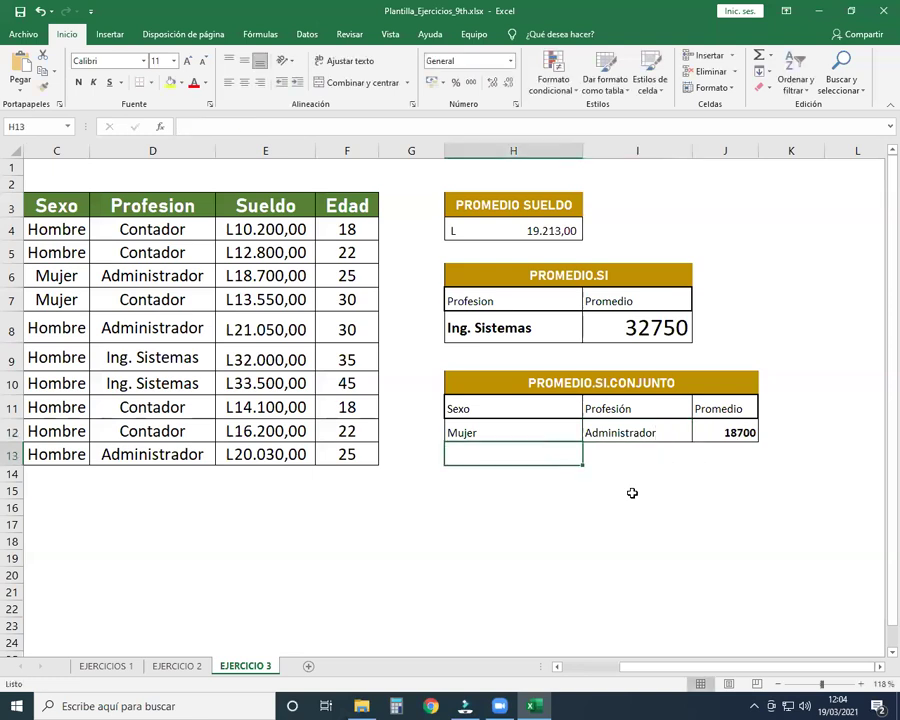
key("Up")
type("Hombre")
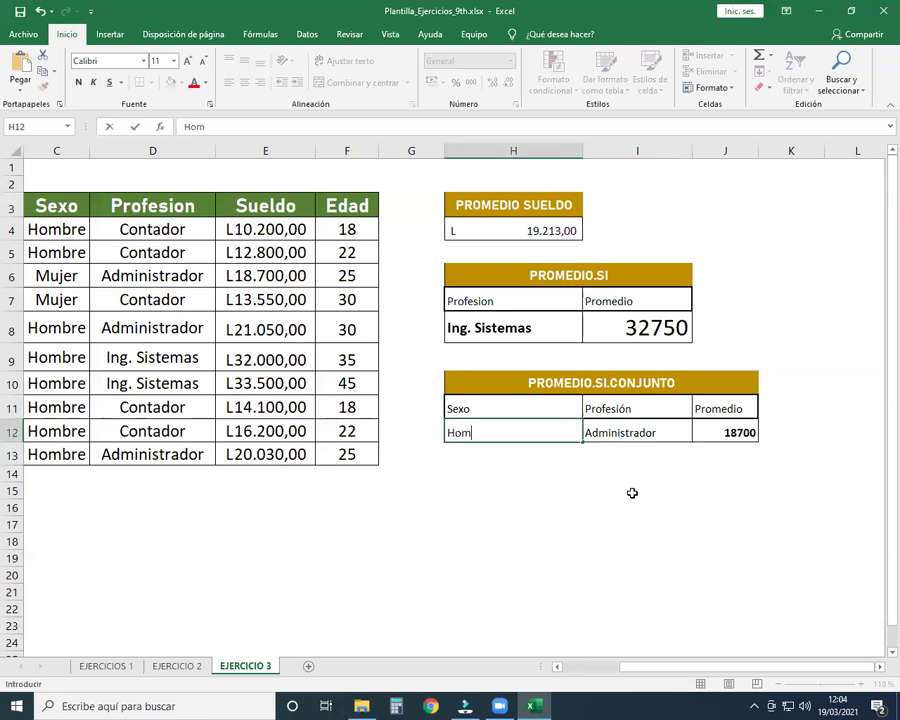
key("Return")
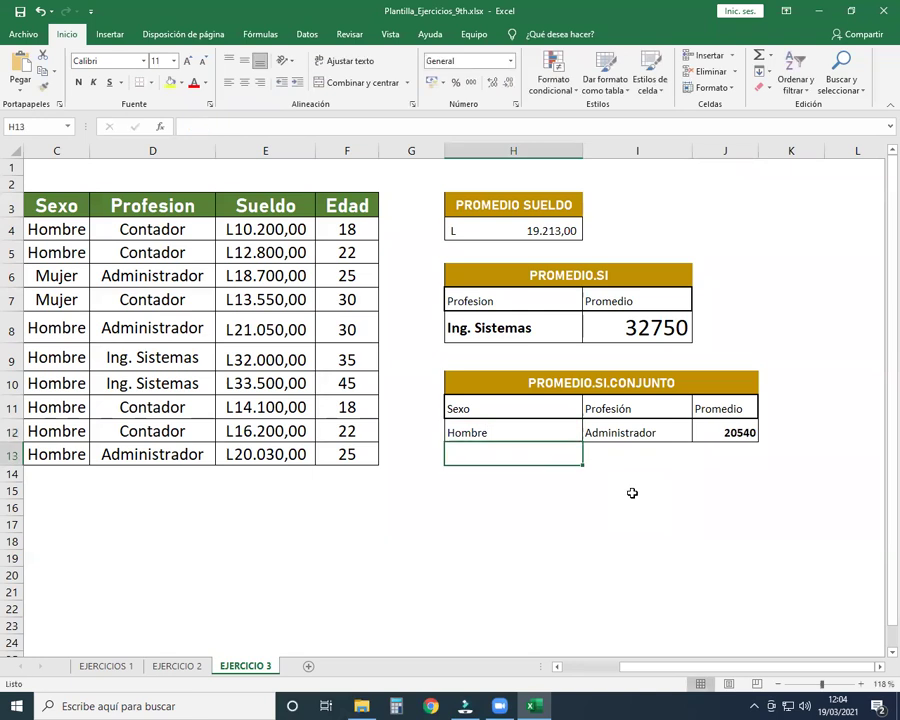
Change the Profesión criterion in cell I12 of the PROMEDIO.SI.CONJUNTO table to Ing. Sistemas.
left_click(670, 432)
type("In")
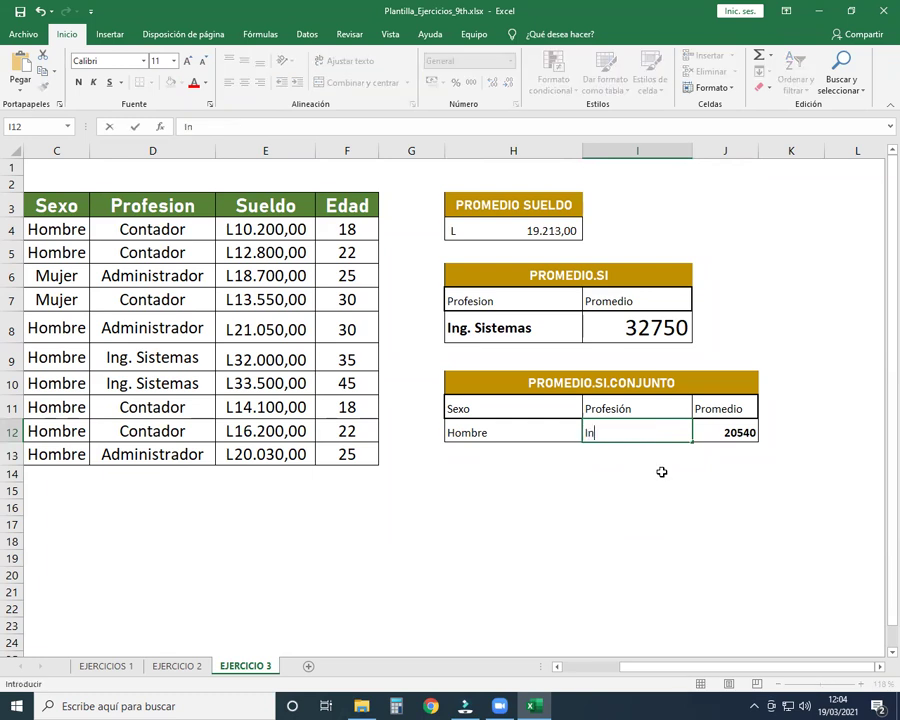
type("g. Sistemas")
key("Return")
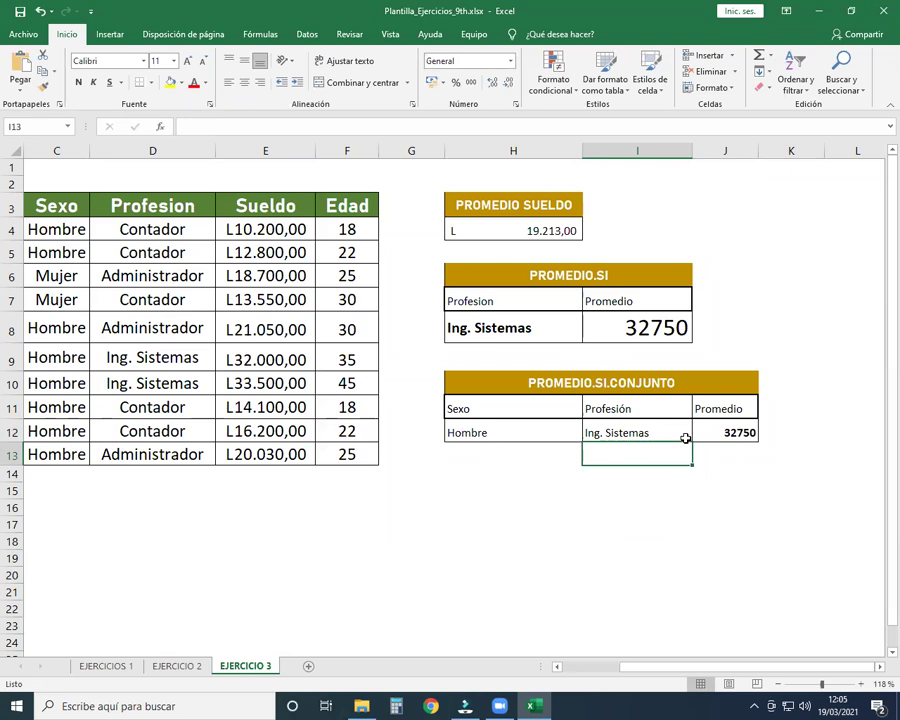
Format the PROMEDIO.SI criterion and result in H8:I8 uniformly in bold at font size 12.
left_click_drag(540, 330, 600, 328)
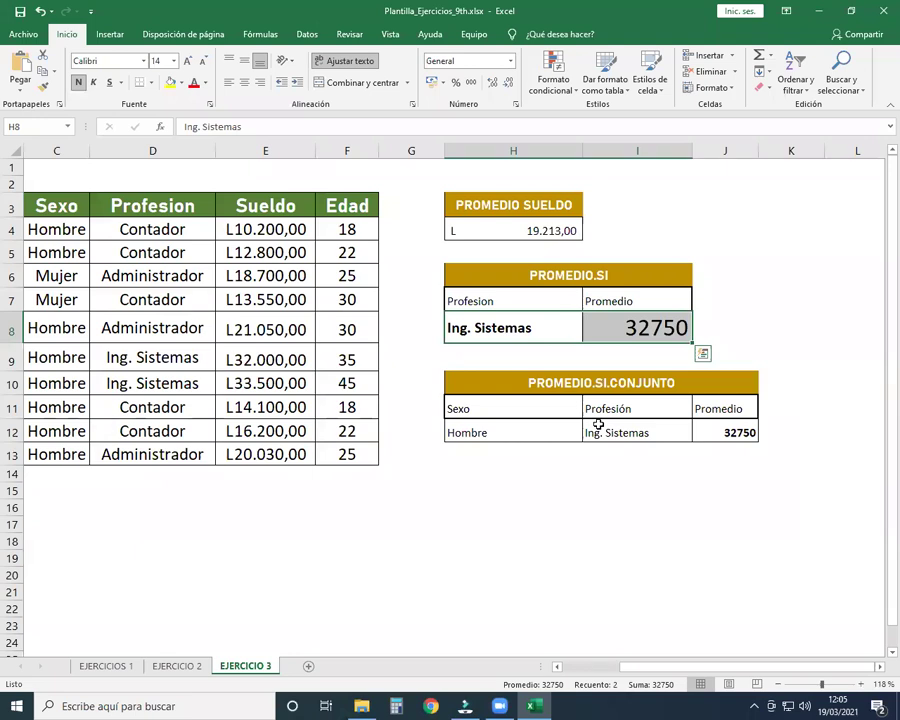
left_click(78, 82)
left_click(201, 62)
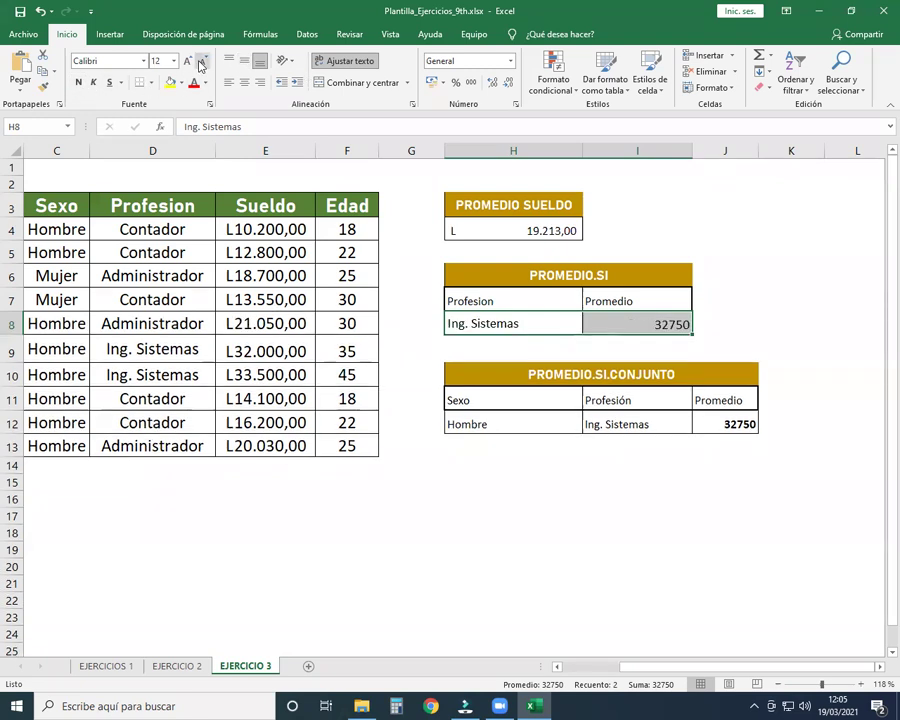
left_click(78, 82)
Make the PROMEDIO.SI.CONJUNTO row H12:J12 and the average salary in cell H4 bold.
left_click_drag(526, 420, 725, 424)
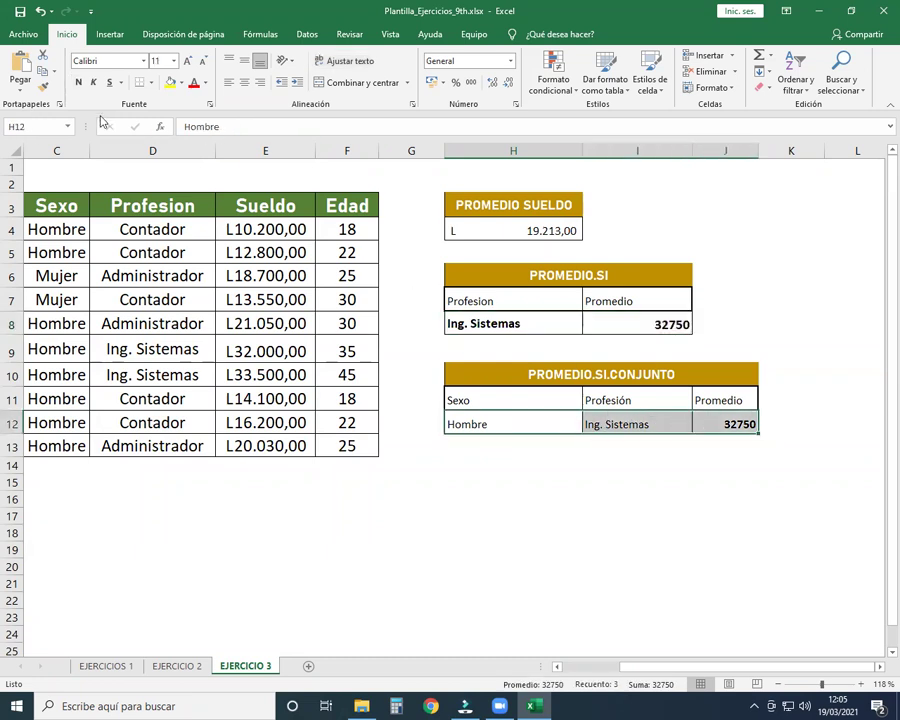
left_click(79, 84)
left_click(546, 230)
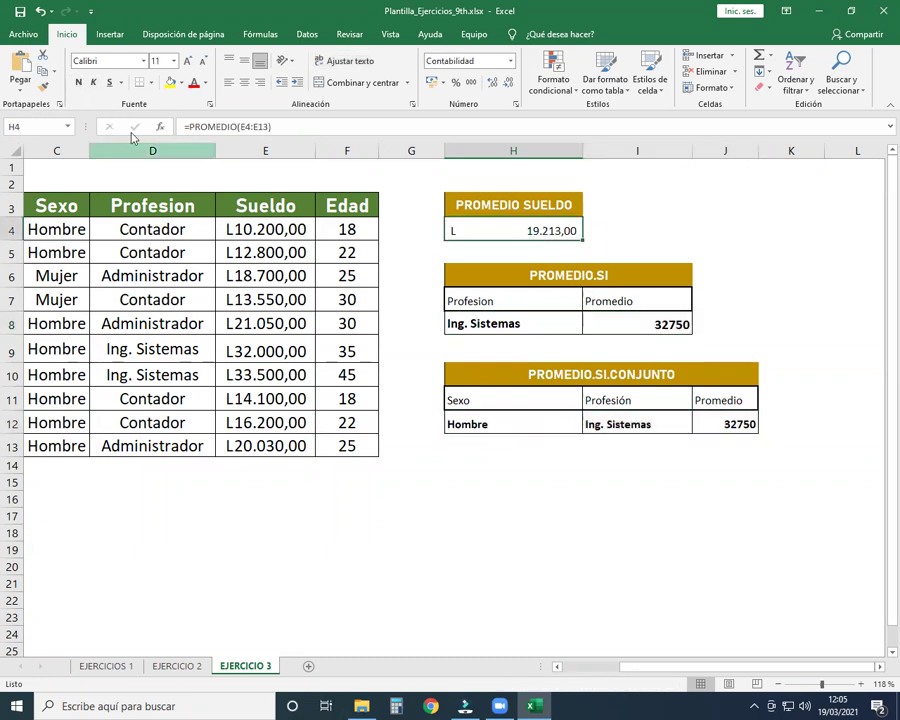
left_click(79, 83)
left_click(550, 474)
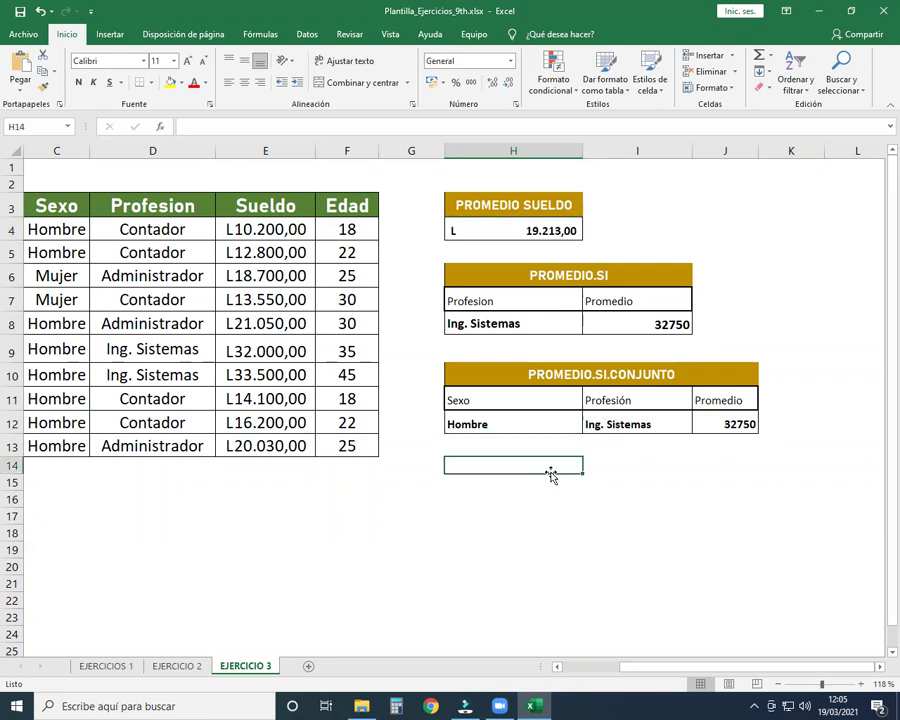